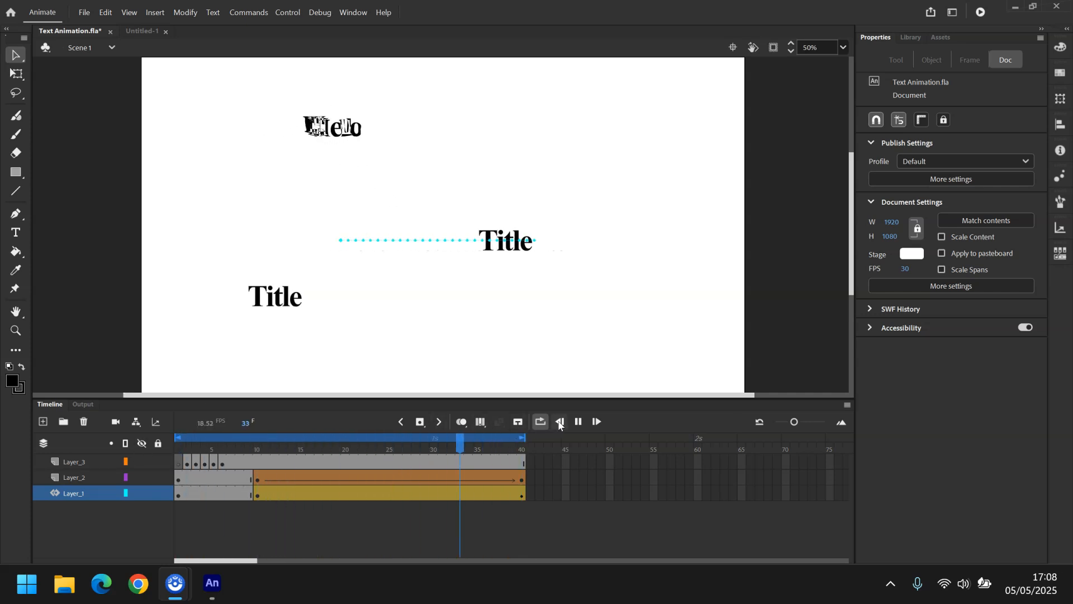
Switch to the Untitled-1 document, add two new layers, and select Layer_1.
{"action": "key", "text": "Return"}
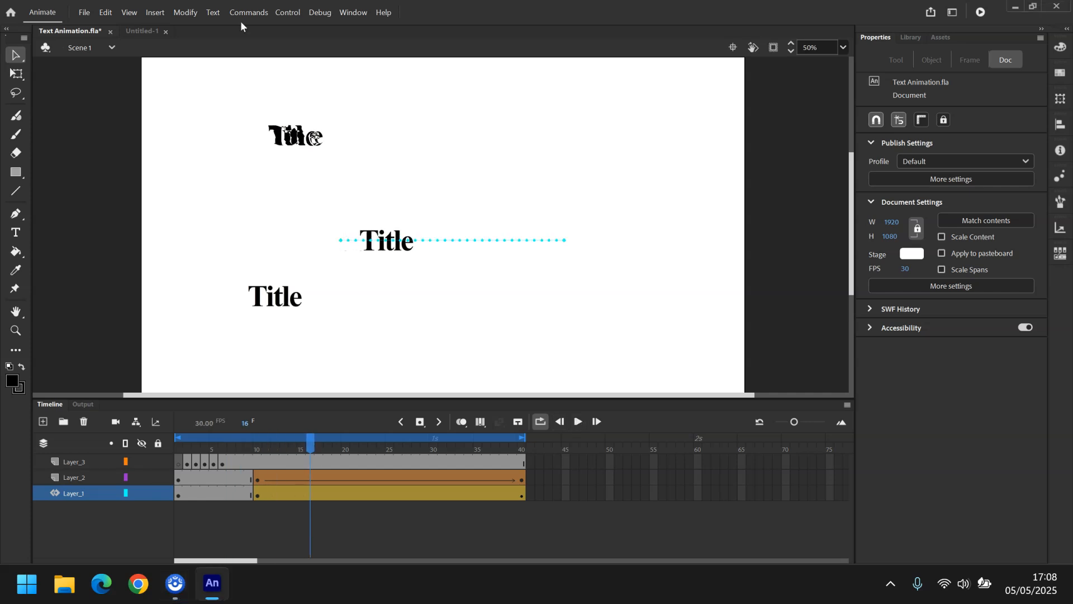
{"action": "left_click", "coordinate": [140, 33]}
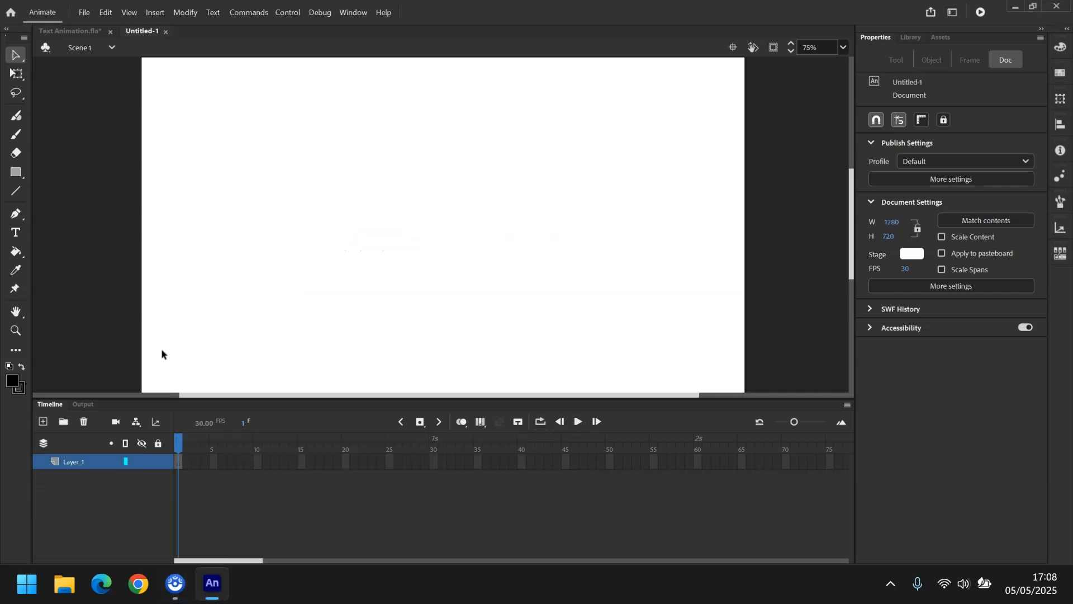
{"action": "left_click", "coordinate": [43, 423]}
{"action": "left_click", "coordinate": [44, 422]}
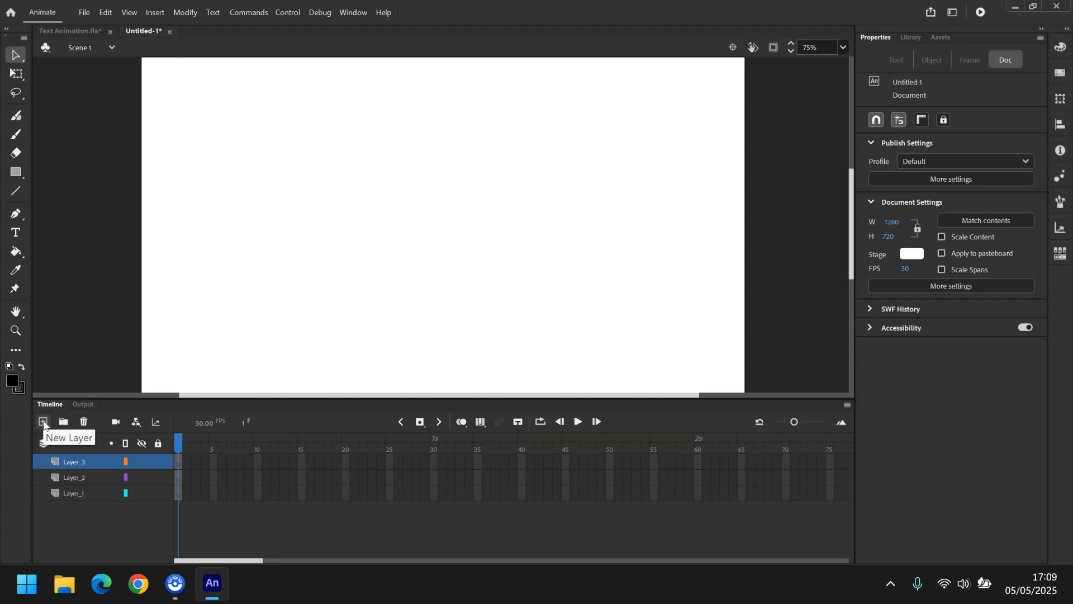
{"action": "left_click", "coordinate": [102, 495]}
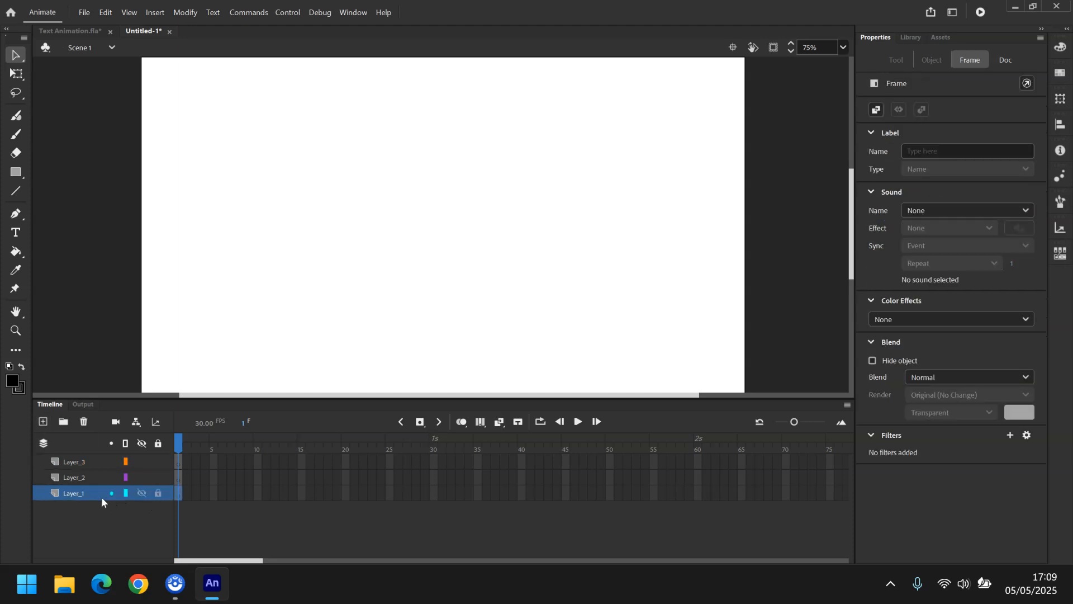
Write the static text "Title" on the stage's upper left area with the Text tool, then return to selection.
{"action": "left_click", "coordinate": [18, 235]}
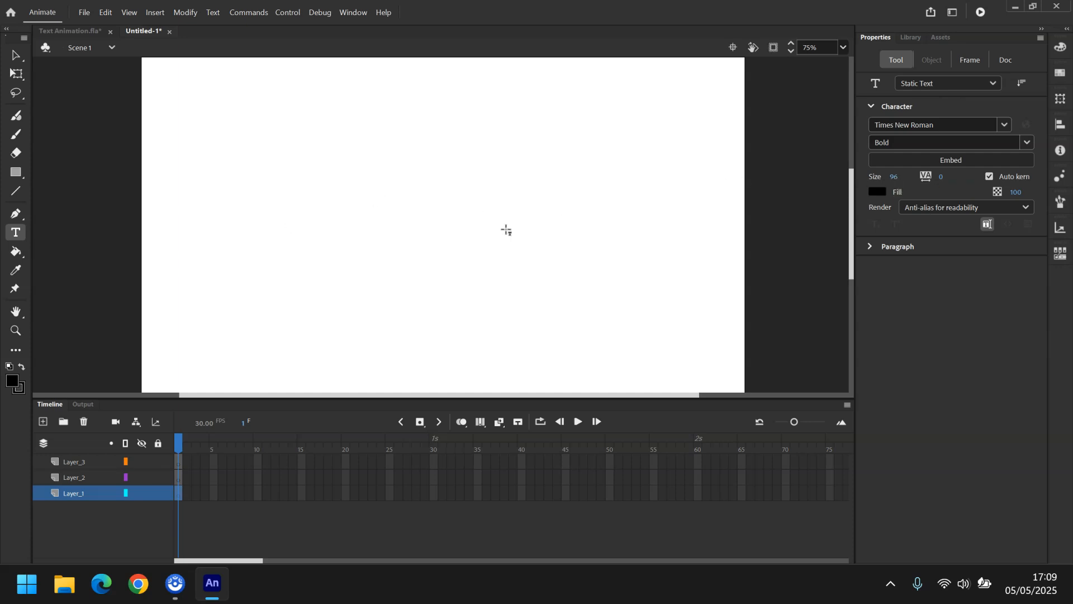
{"action": "left_click", "coordinate": [259, 220]}
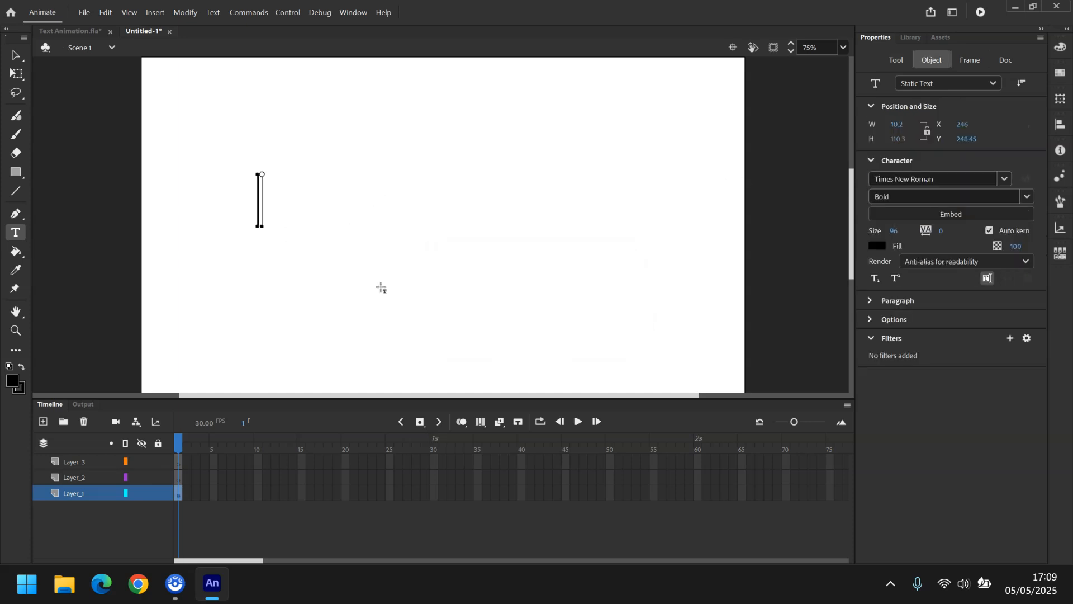
{"action": "type", "text": "Title"}
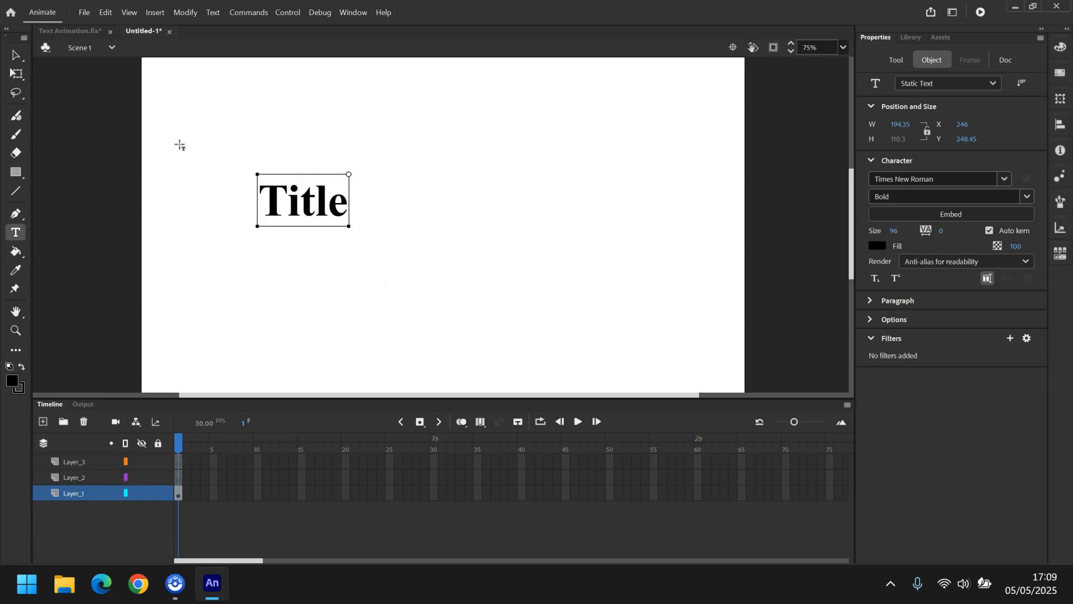
{"action": "left_click", "coordinate": [9, 57]}
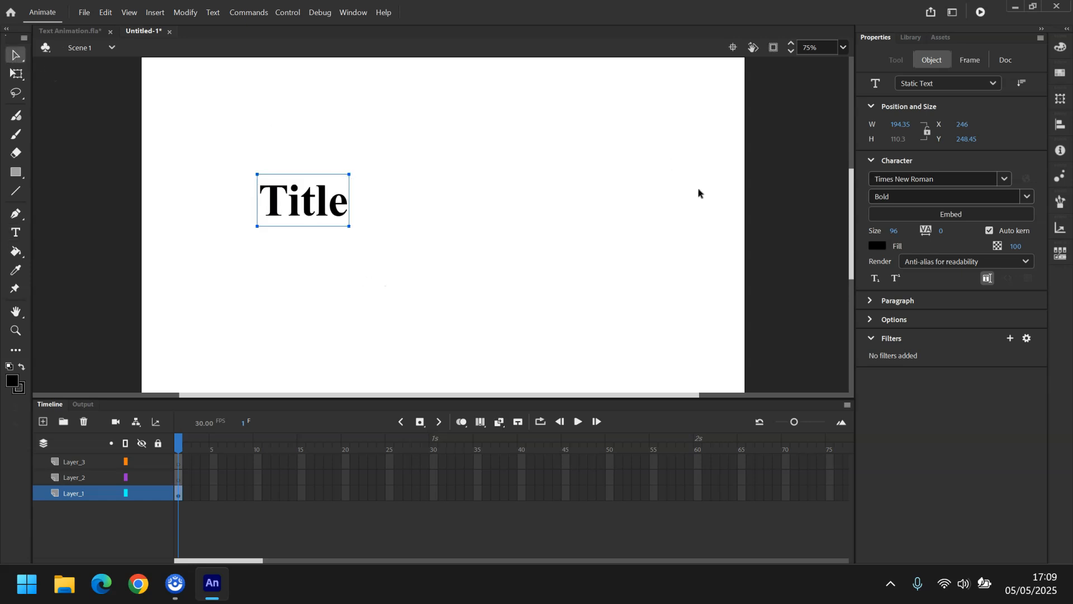
Try to set the text's font size to 200.
{"action": "left_click_drag", "start_coordinate": [895, 231], "coordinate": [970, 225]}
{"action": "left_click", "coordinate": [897, 231]}
{"action": "type", "text": "200"}
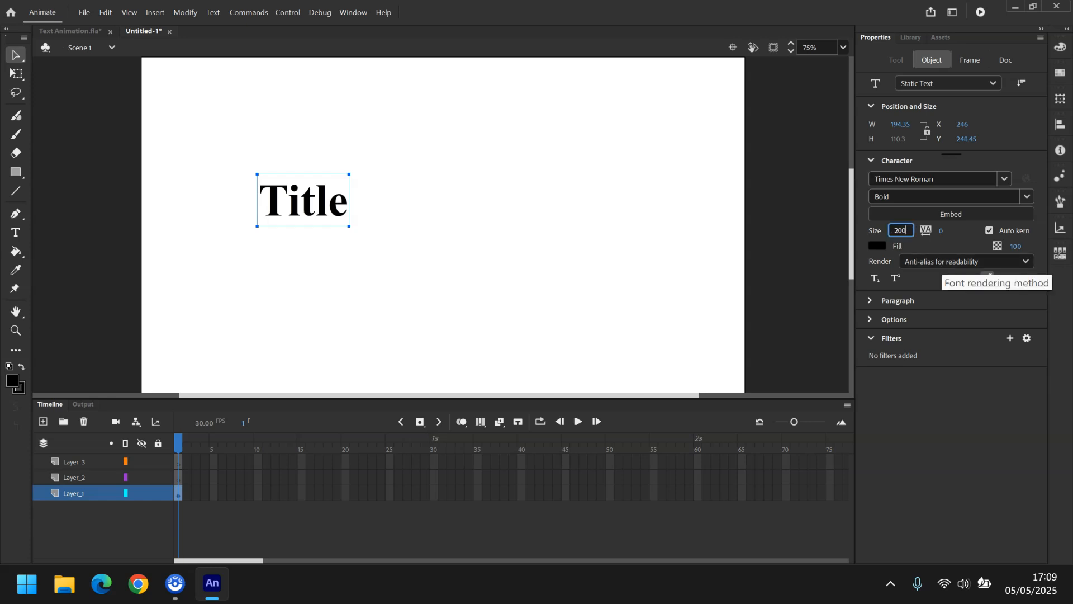
{"action": "key", "text": "Return"}
{"action": "left_click_drag", "start_coordinate": [898, 232], "coordinate": [936, 231]}
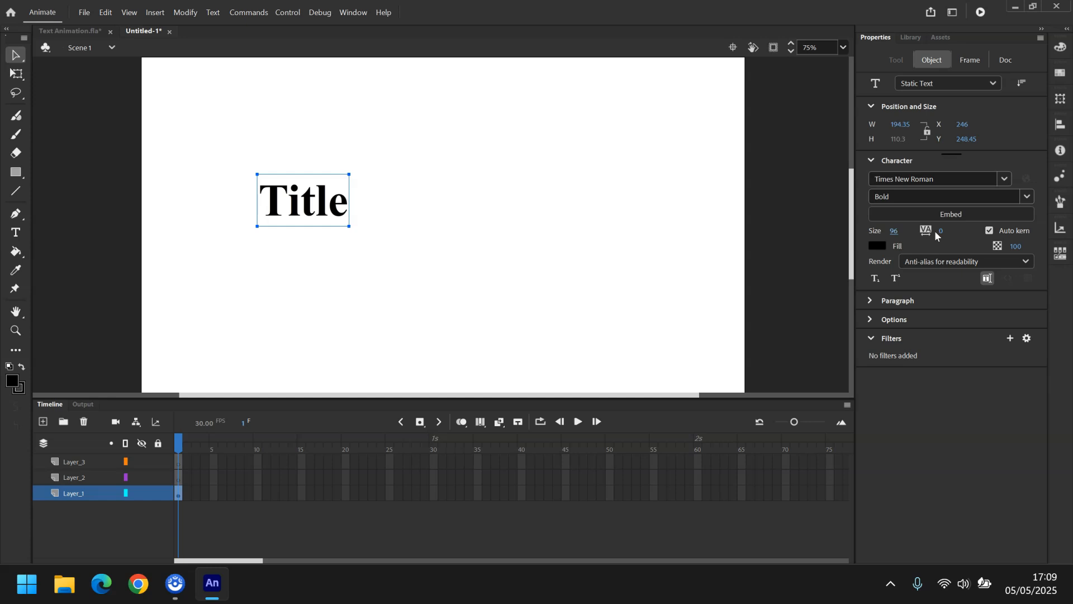
Browse the text's fill colour swatches, font and style lists, filter options and paragraph settings.
{"action": "left_click", "coordinate": [881, 246]}
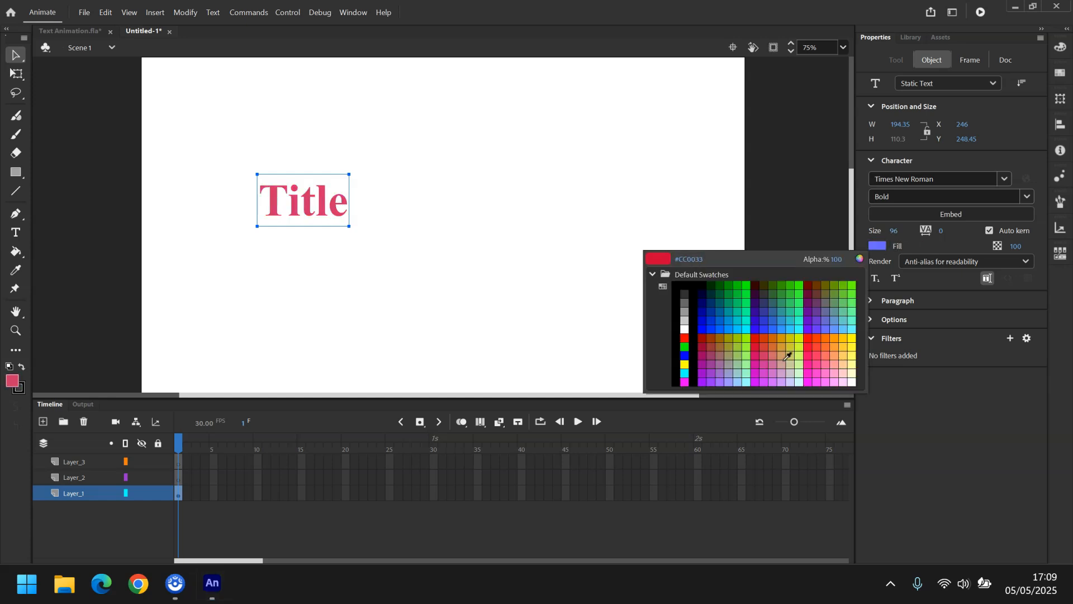
{"action": "left_click", "coordinate": [687, 287]}
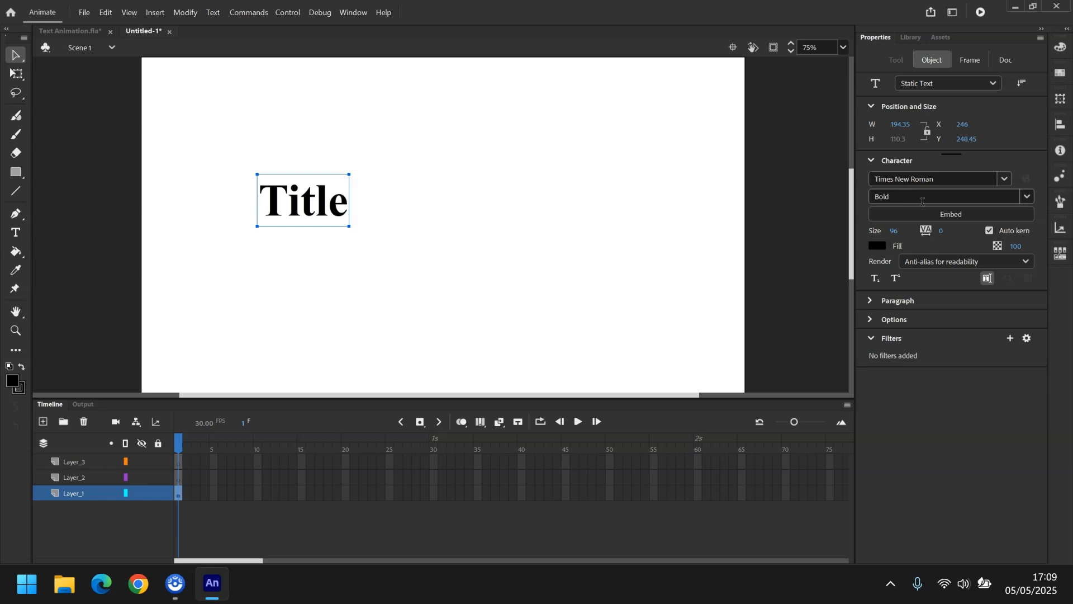
{"action": "left_click", "coordinate": [1006, 179]}
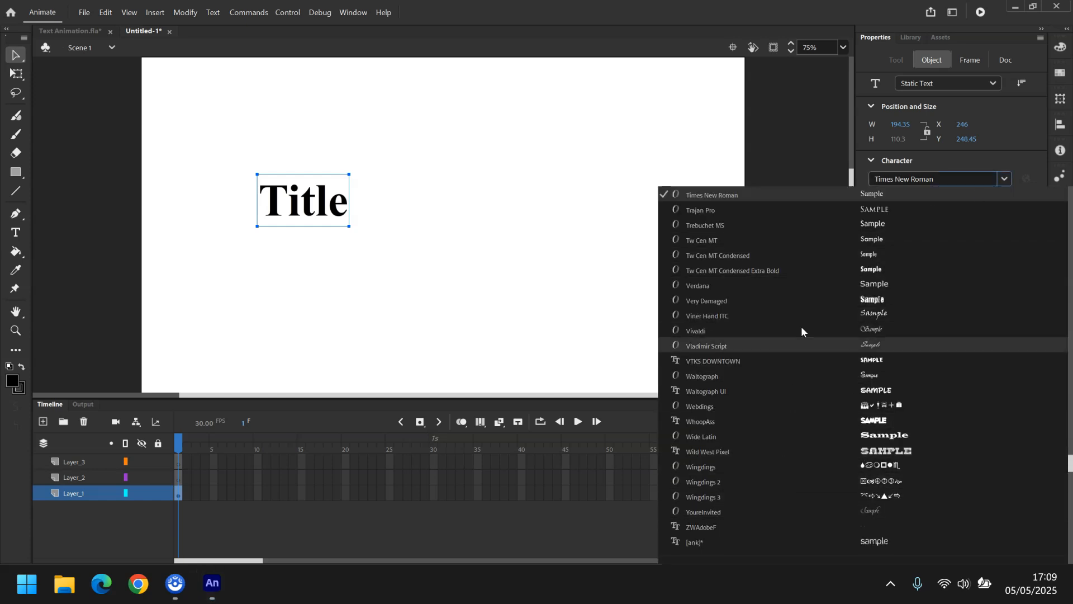
{"action": "left_click", "coordinate": [1009, 154]}
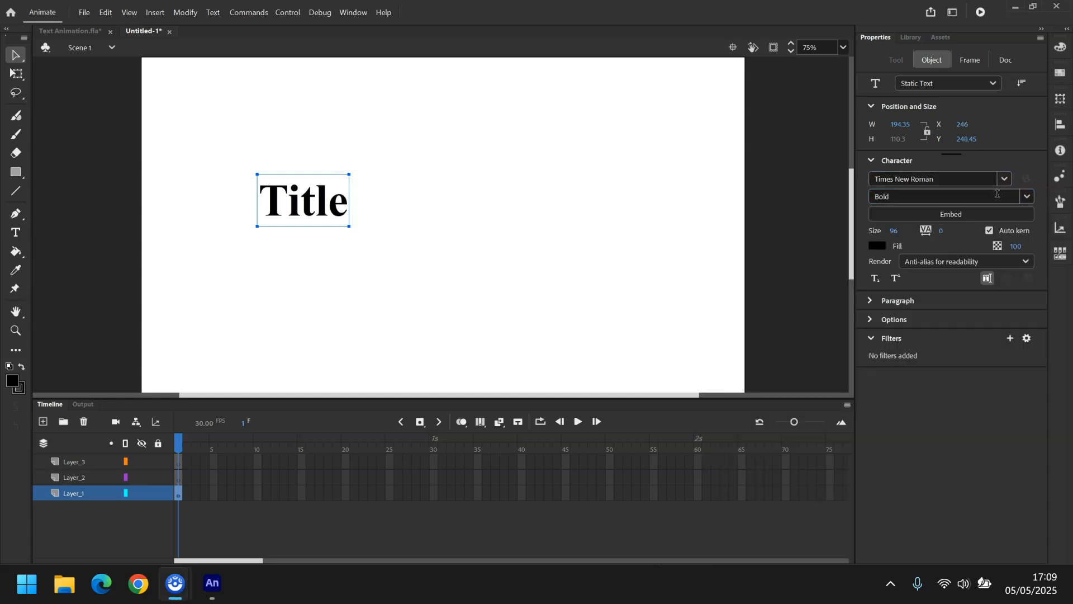
{"action": "left_click", "coordinate": [1028, 196]}
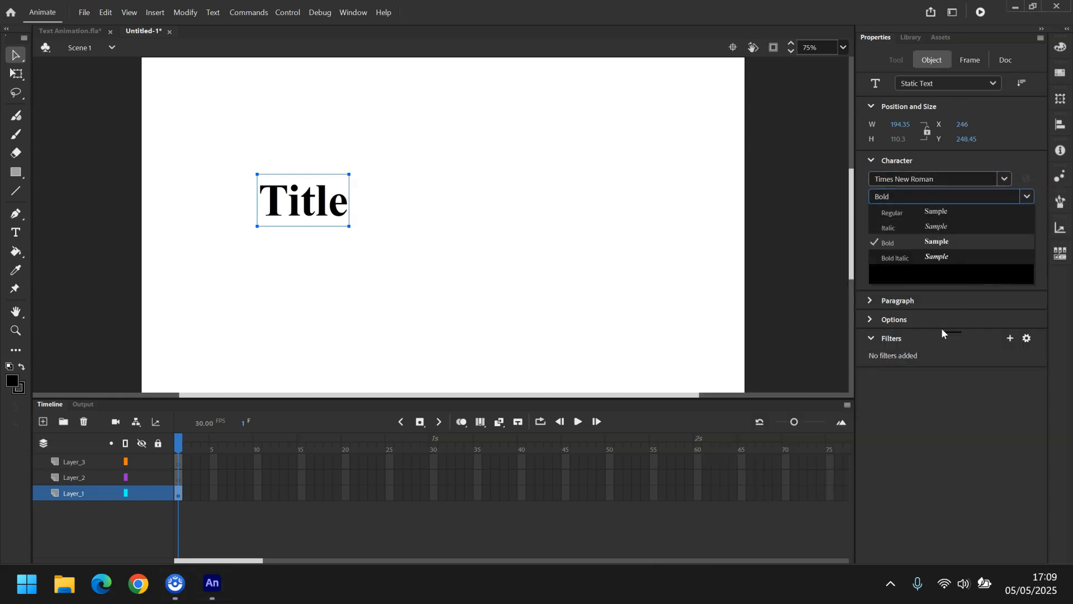
{"action": "left_click", "coordinate": [944, 404]}
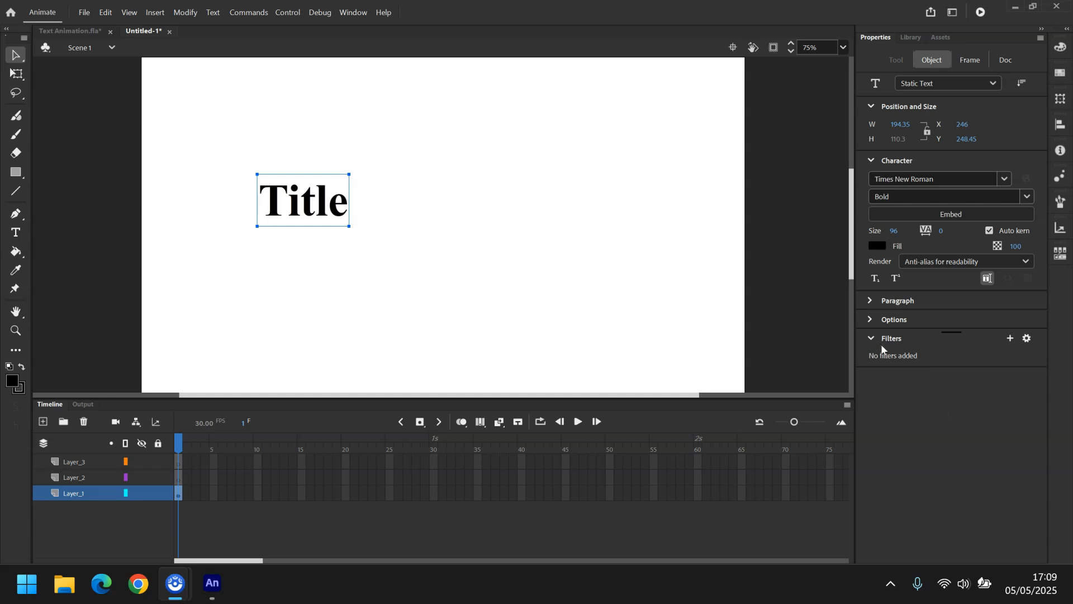
{"action": "left_click", "coordinate": [1011, 340]}
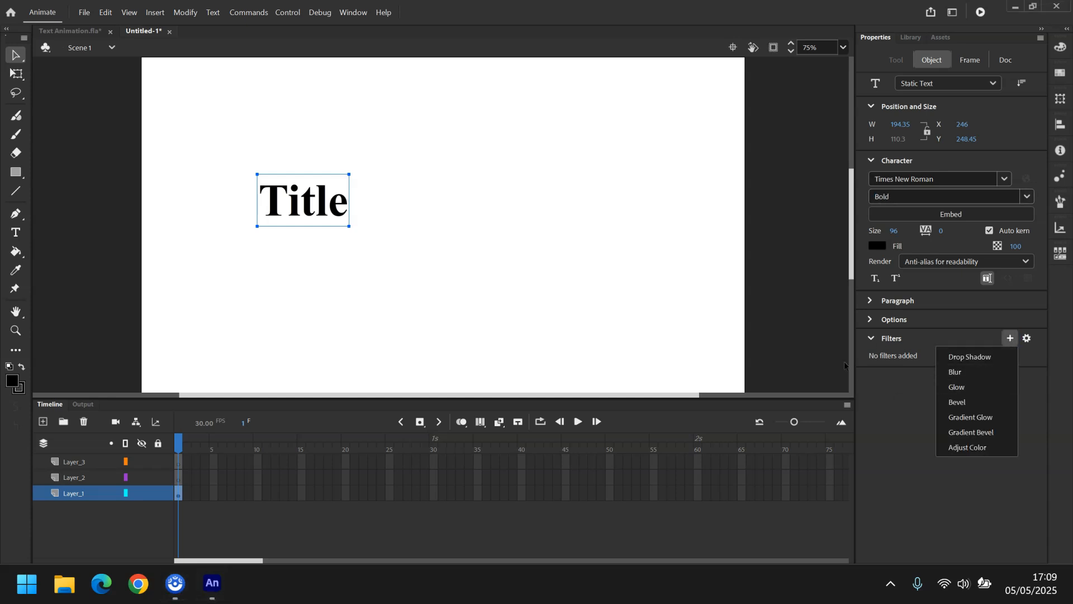
{"action": "left_click", "coordinate": [870, 301]}
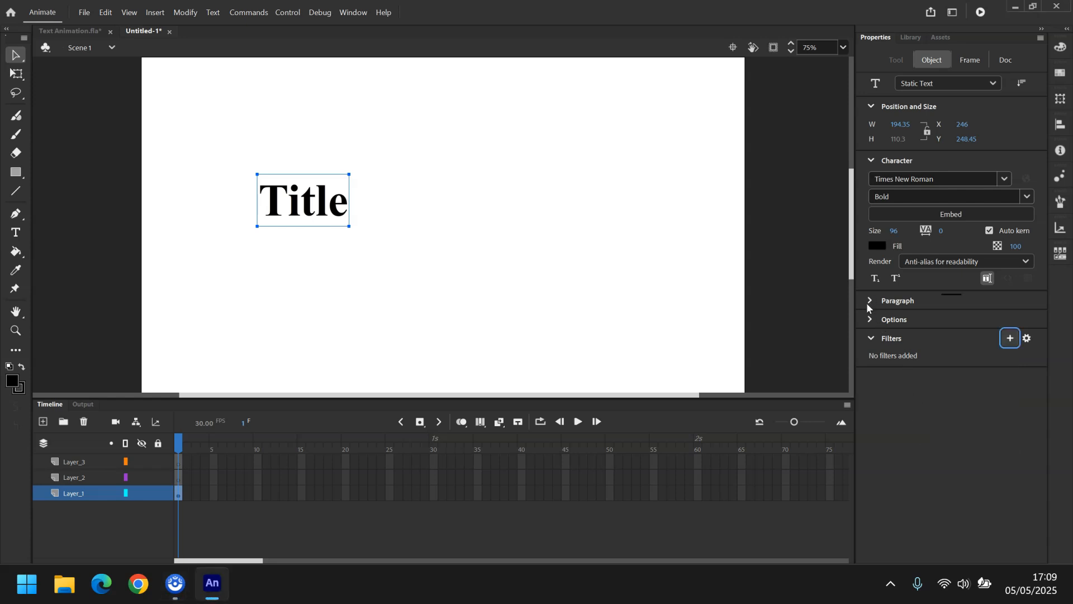
{"action": "left_click", "coordinate": [870, 301]}
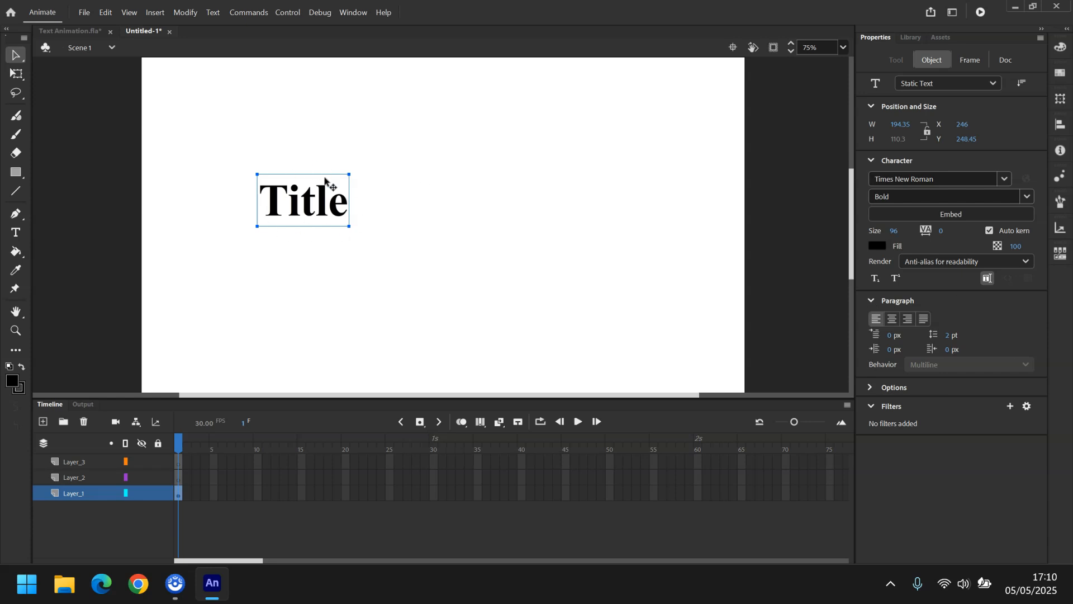
{"action": "left_click", "coordinate": [871, 302]}
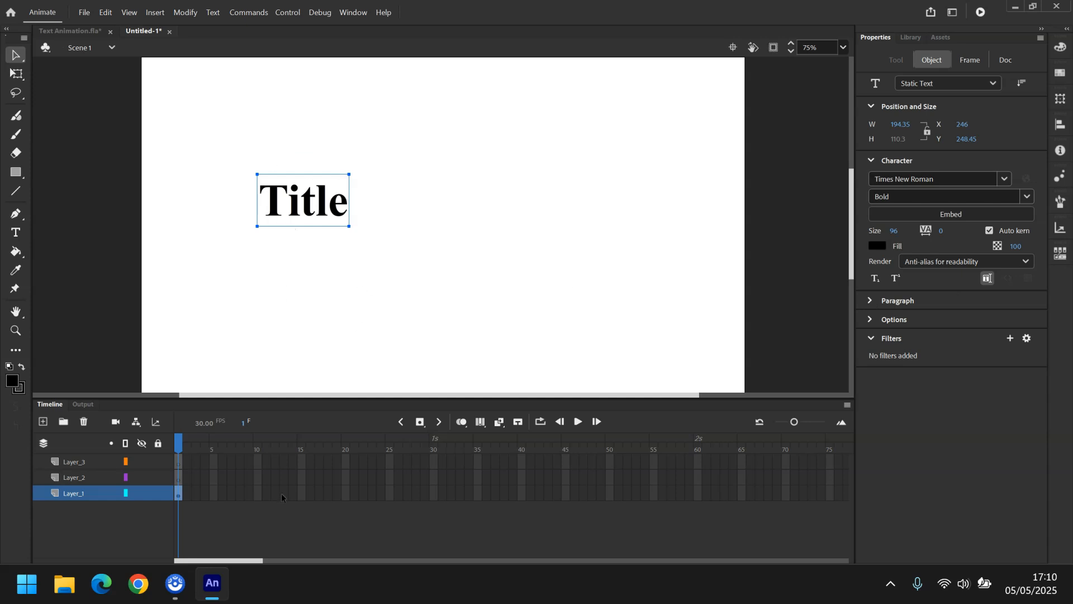
Insert a keyframe at frame 10 on Layer_1.
{"action": "left_click", "coordinate": [259, 495]}
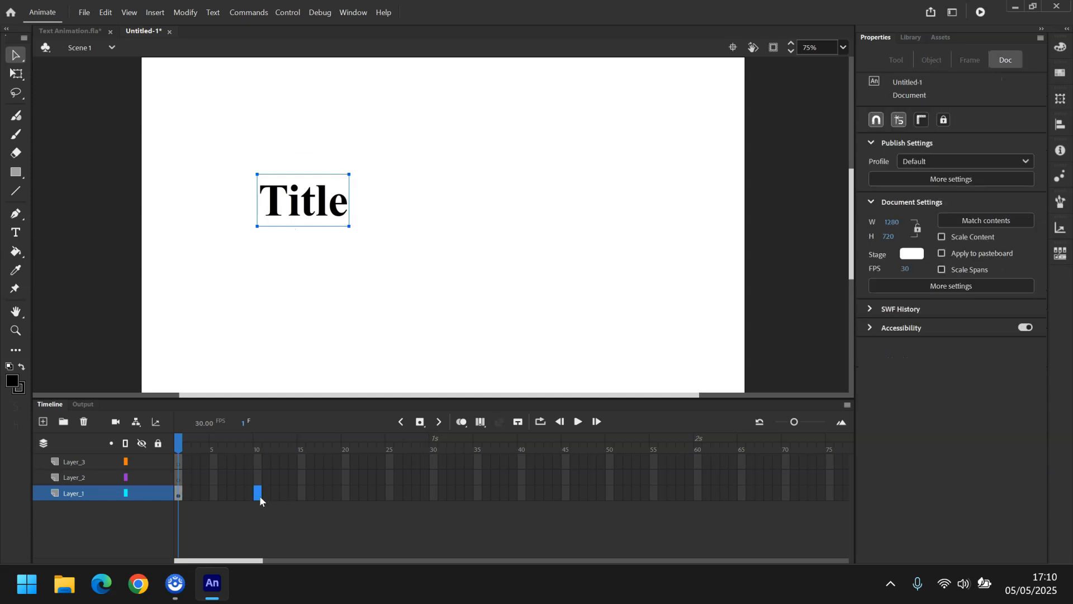
{"action": "right_click", "coordinate": [259, 496]}
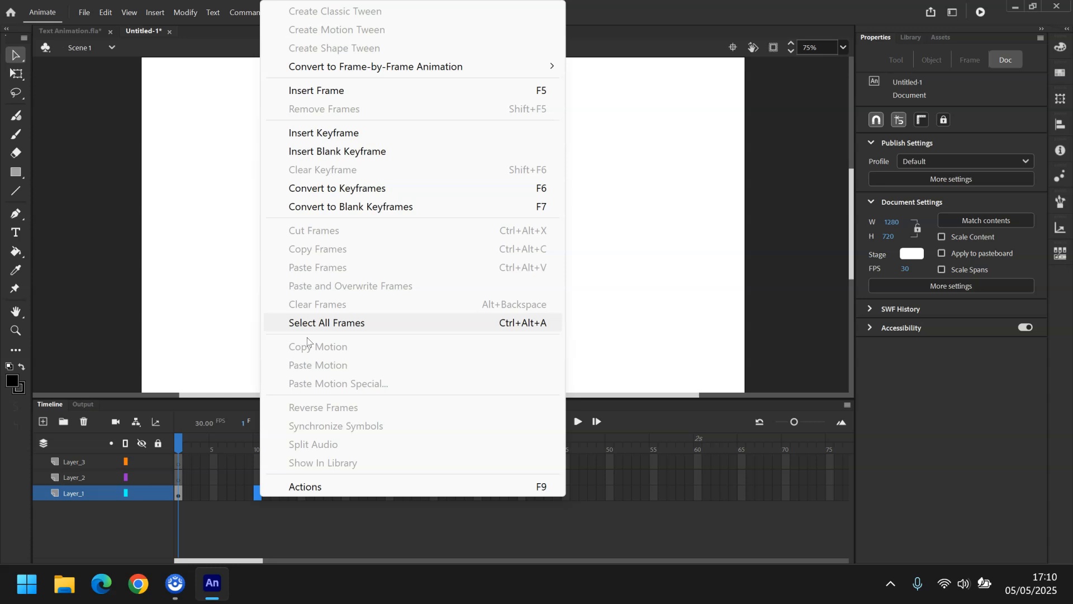
{"action": "left_click", "coordinate": [330, 133]}
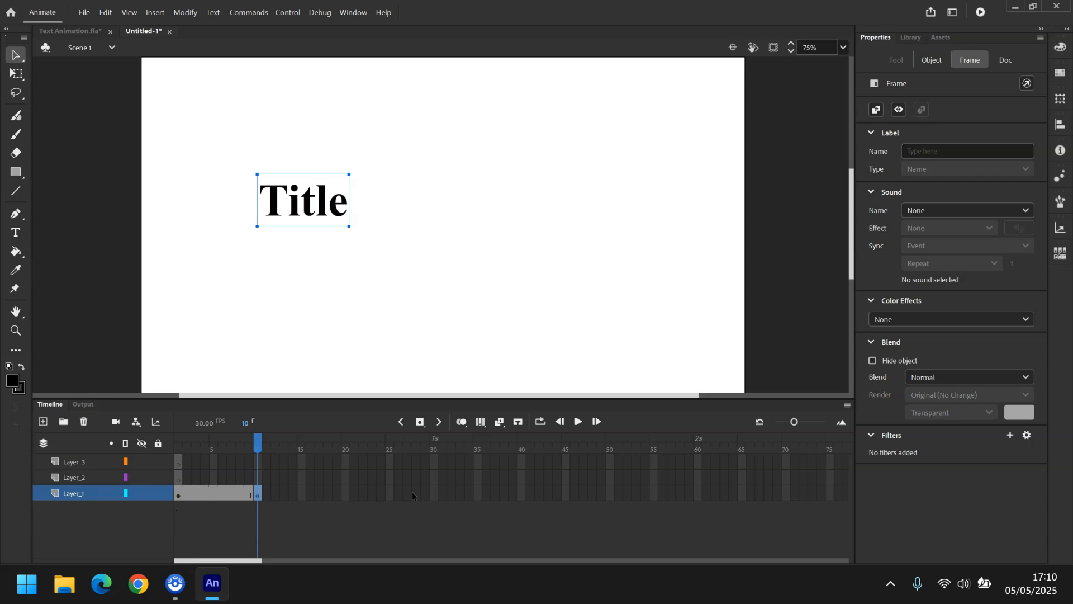
Extend Layer_1 to frame 40 and create a motion tween on the span after frame 10.
{"action": "right_click", "coordinate": [521, 495]}
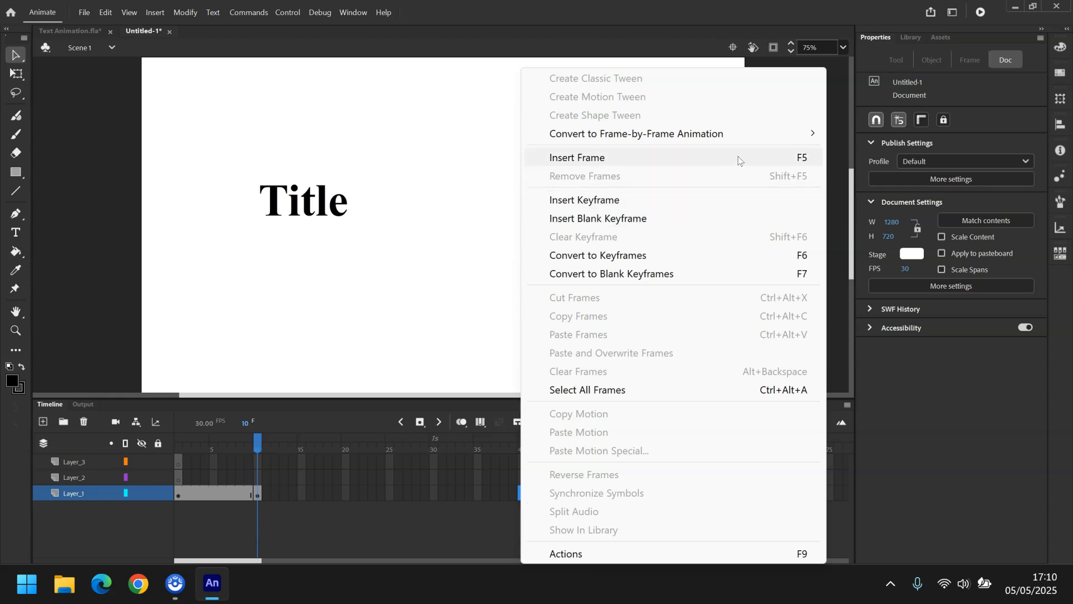
{"action": "left_click", "coordinate": [680, 158]}
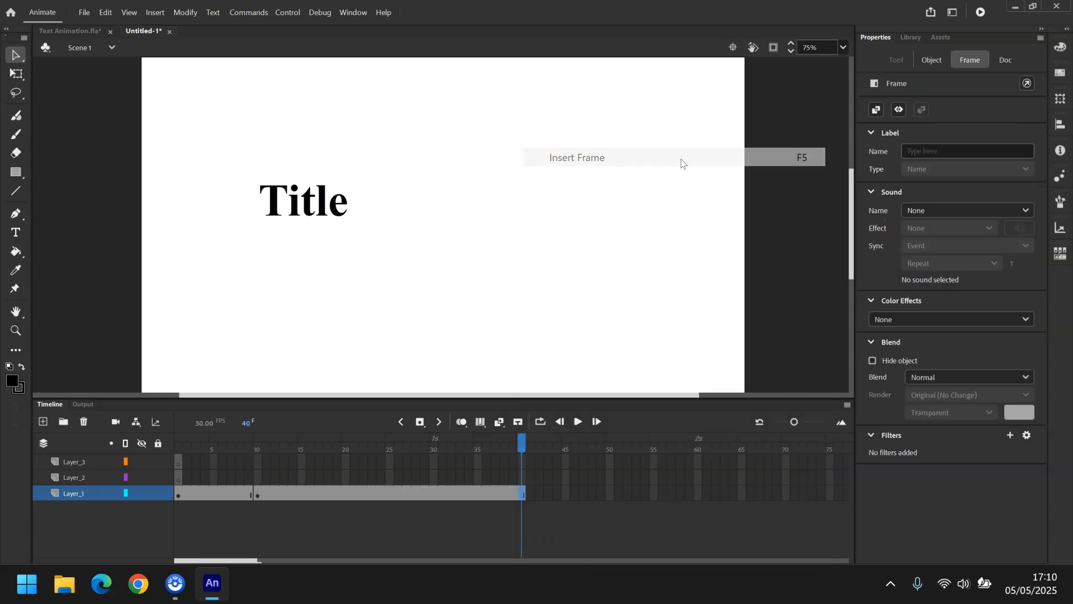
{"action": "right_click", "coordinate": [373, 495]}
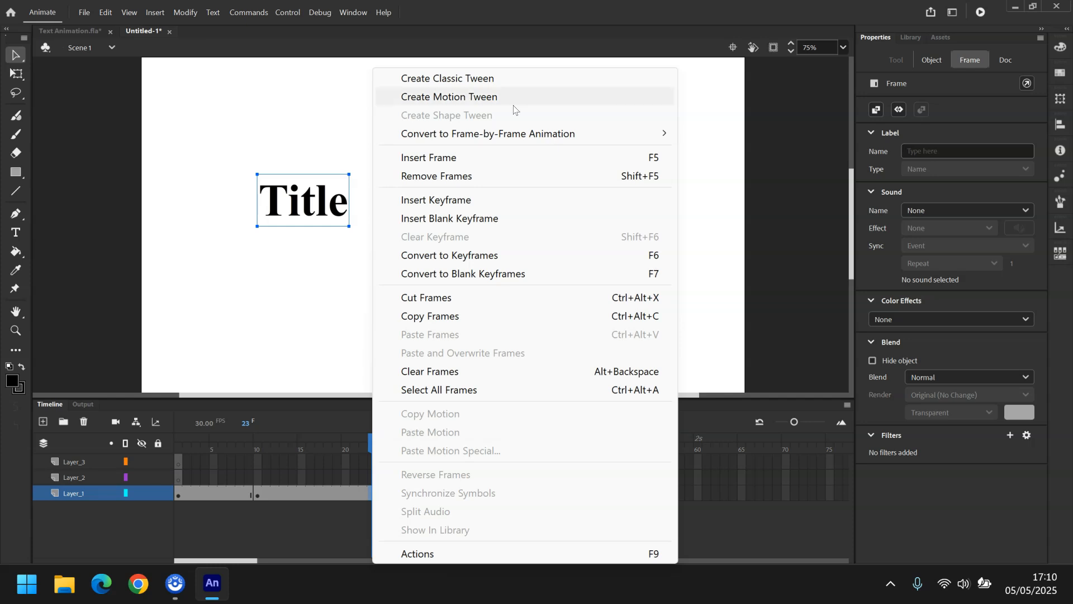
{"action": "left_click", "coordinate": [505, 107]}
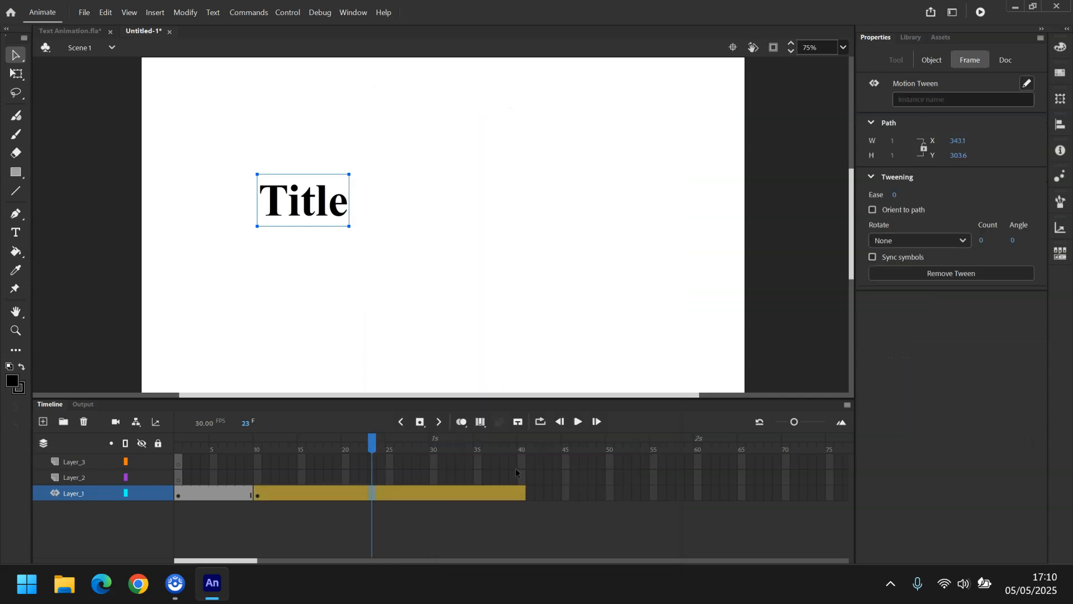
At frame 40, move the Title text to the right and bend its motion path upward into an arc.
{"action": "left_click", "coordinate": [522, 494]}
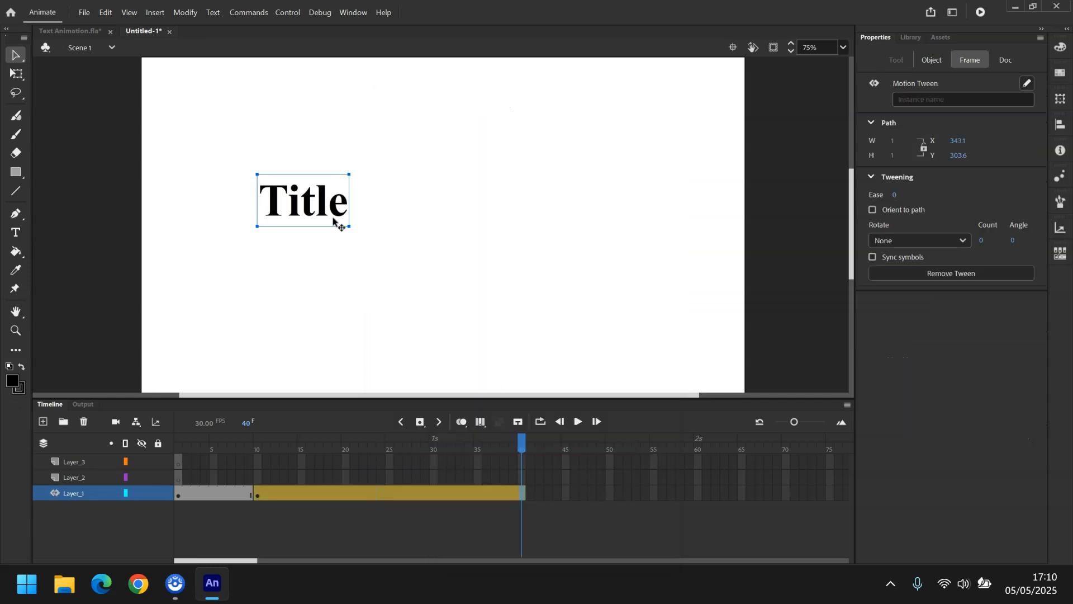
{"action": "left_click", "coordinate": [326, 210]}
{"action": "left_click_drag", "start_coordinate": [326, 210], "coordinate": [588, 178]}
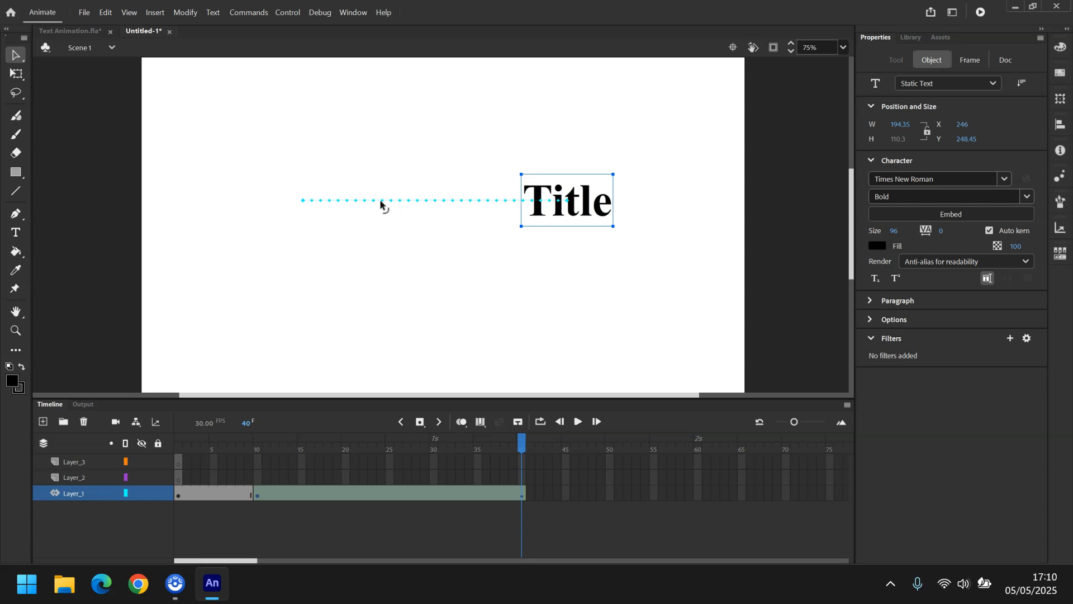
{"action": "left_click_drag", "start_coordinate": [388, 201], "coordinate": [392, 159]}
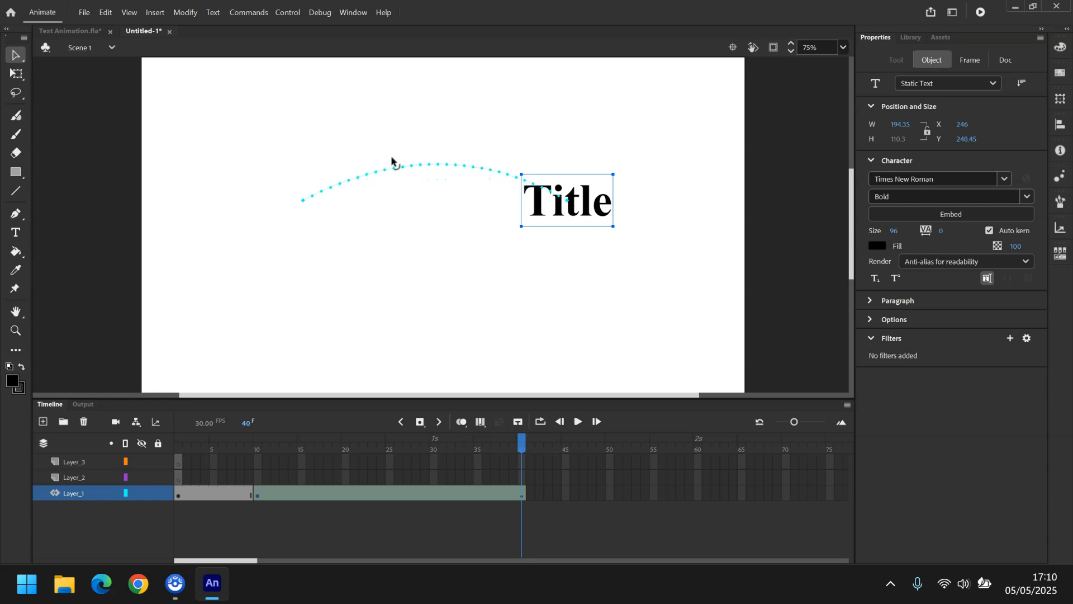
Set the ease of the motion tween on Layer_1 to -100.
{"action": "right_click", "coordinate": [371, 498]}
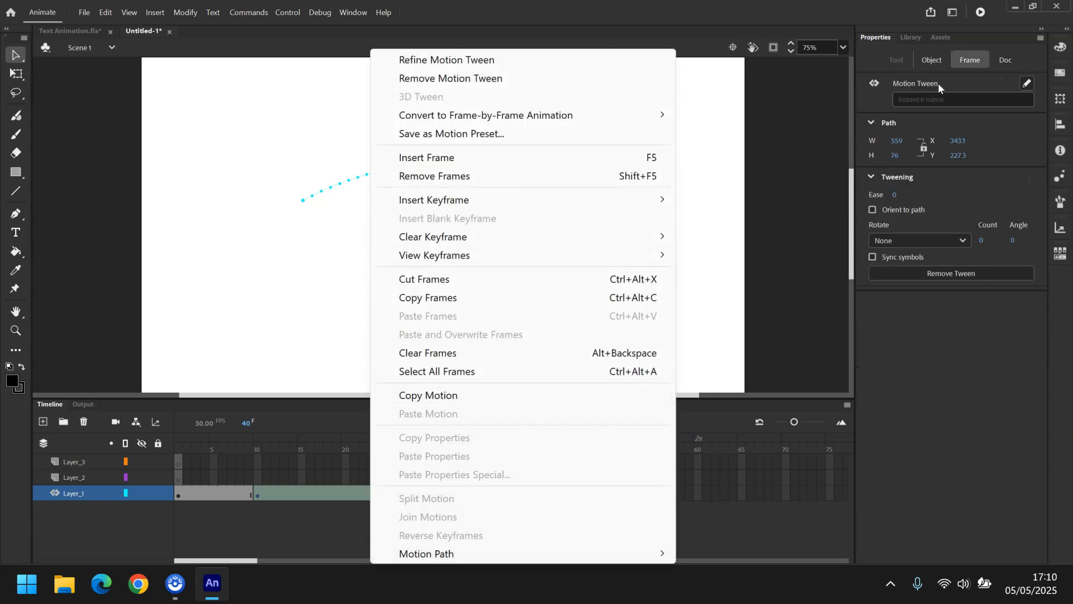
{"action": "left_click", "coordinate": [933, 59]}
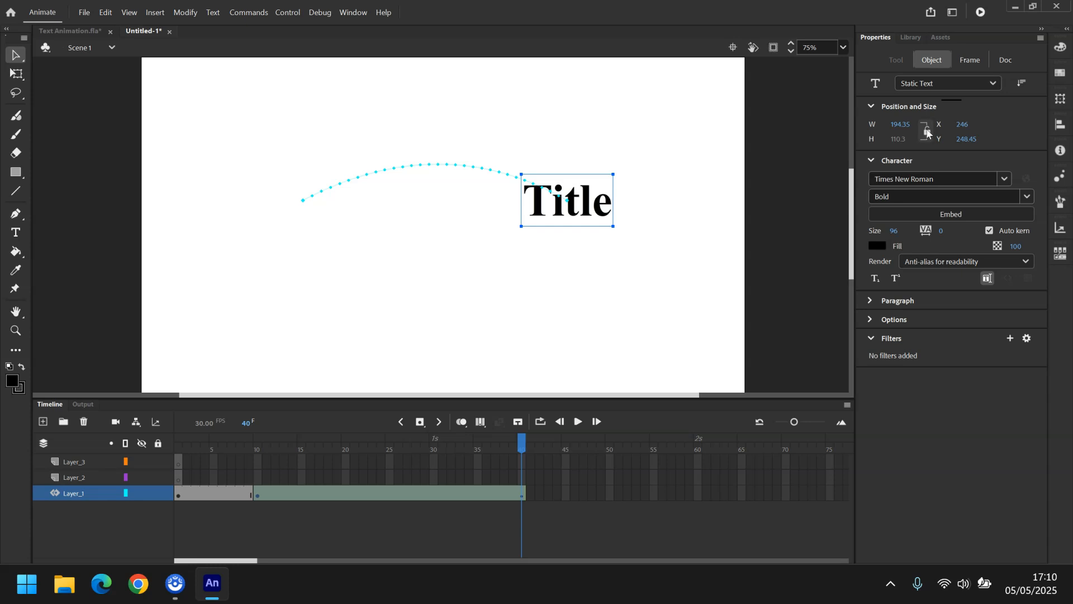
{"action": "left_click", "coordinate": [956, 62]}
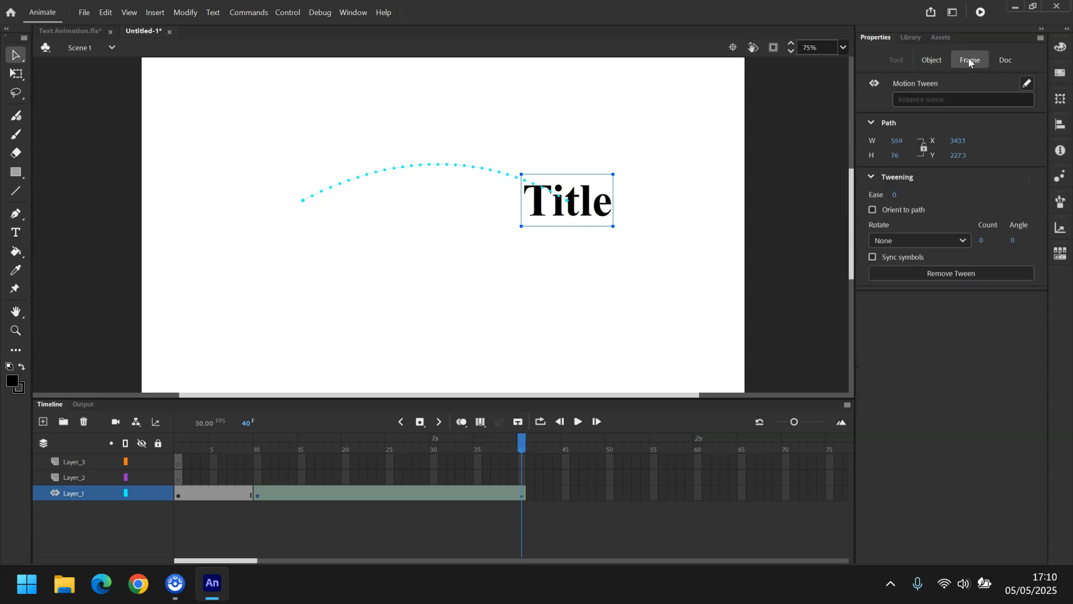
{"action": "left_click", "coordinate": [940, 63]}
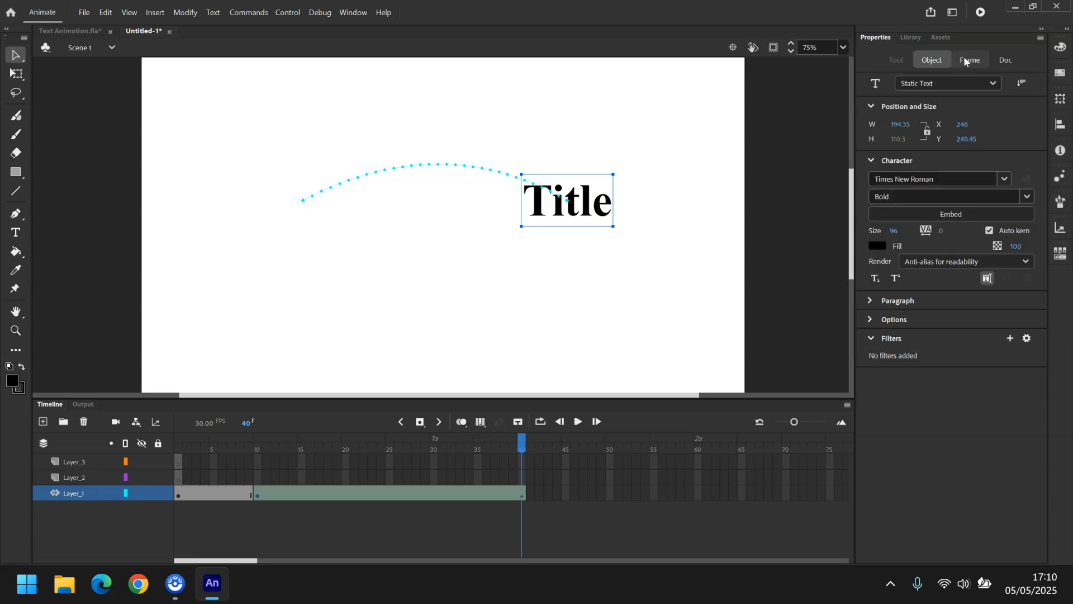
{"action": "left_click", "coordinate": [965, 60]}
{"action": "left_click", "coordinate": [900, 194]}
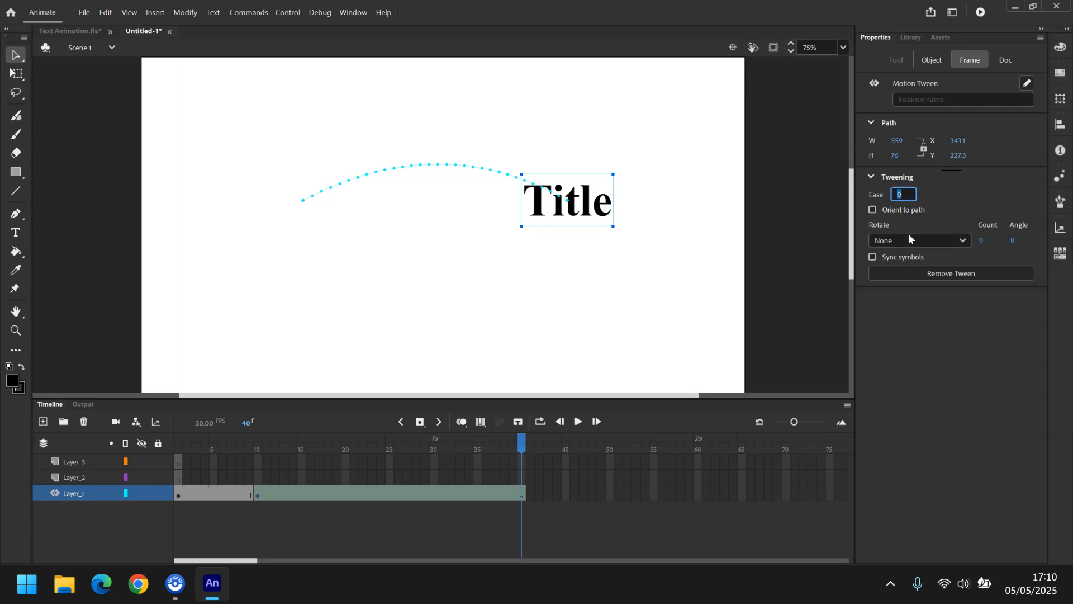
{"action": "type", "text": "-100"}
{"action": "key", "text": "Return"}
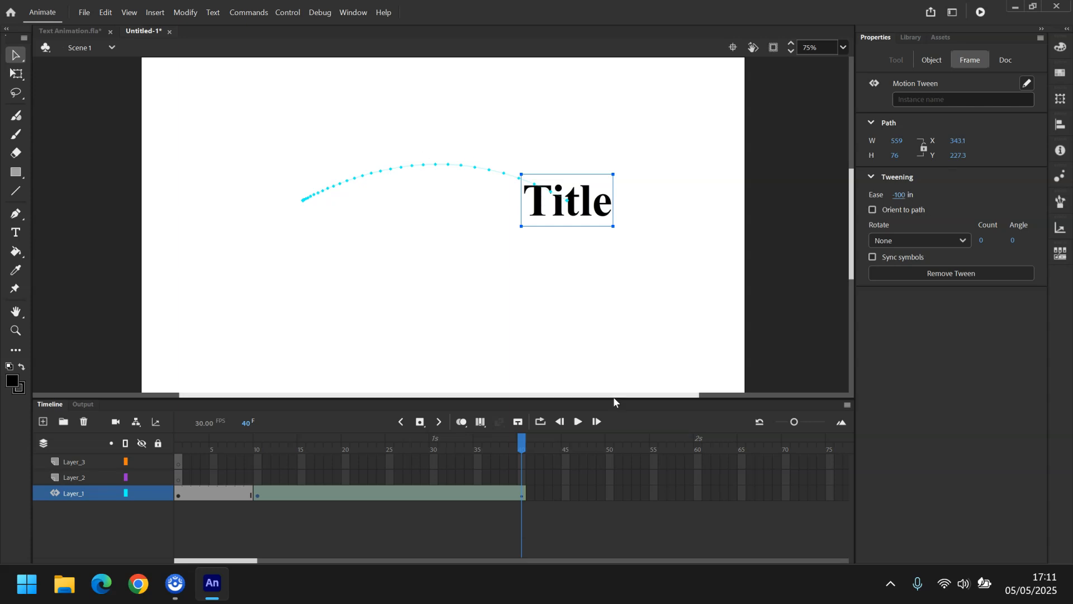
Step through and play back the animation to preview the eased motion along the path.
{"action": "left_click", "coordinate": [559, 423]}
{"action": "left_click", "coordinate": [561, 423]}
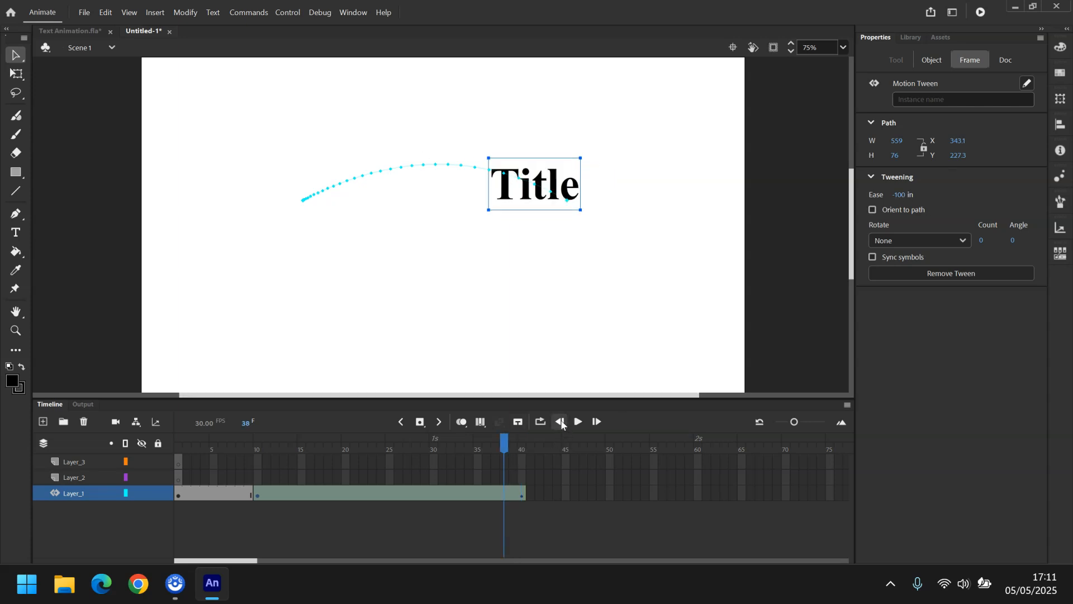
{"action": "left_click", "coordinate": [403, 423]}
{"action": "left_click", "coordinate": [577, 422]}
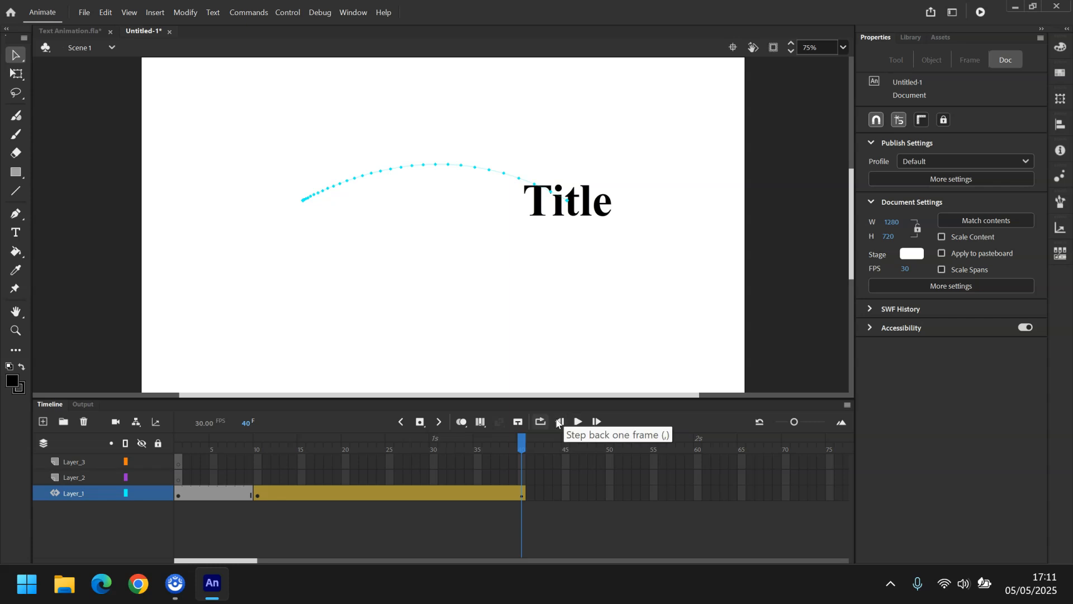
Copy the Title text from the first frame of Layer_1.
{"action": "left_click", "coordinate": [79, 473]}
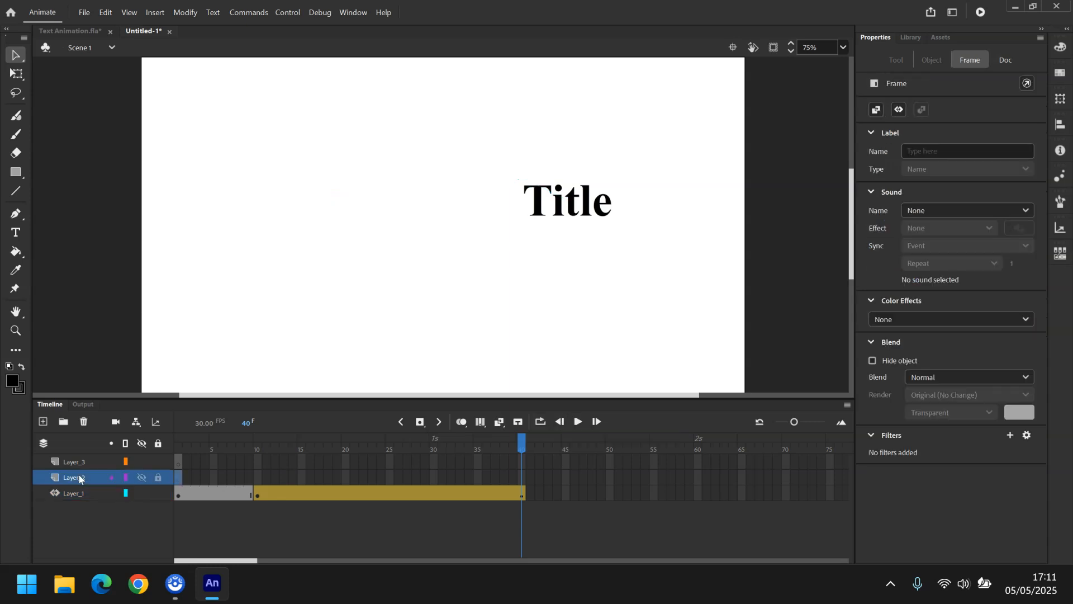
{"action": "left_click", "coordinate": [179, 479]}
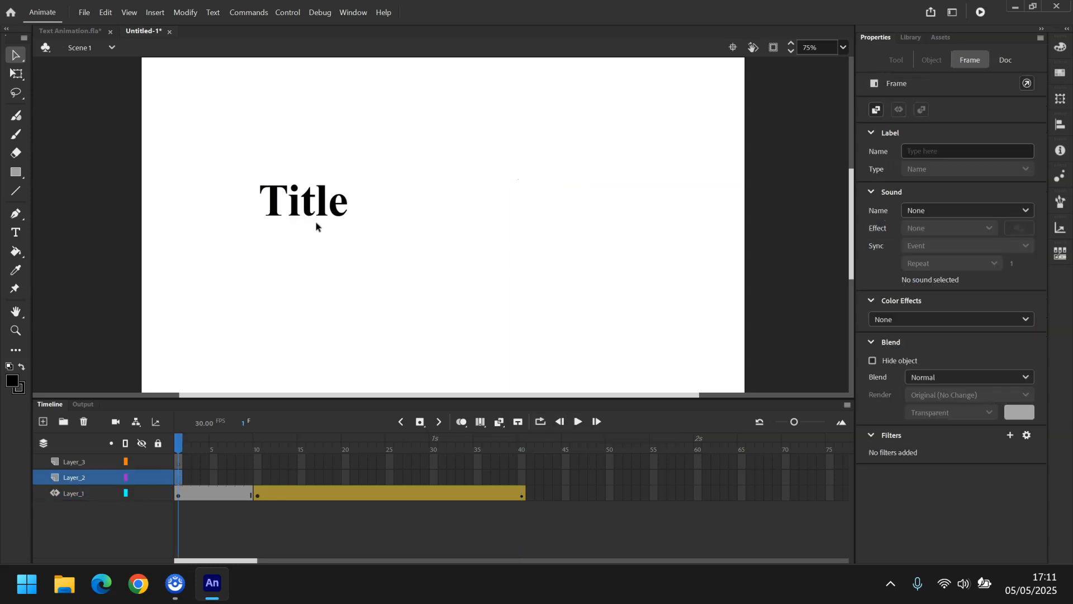
{"action": "left_click", "coordinate": [314, 206]}
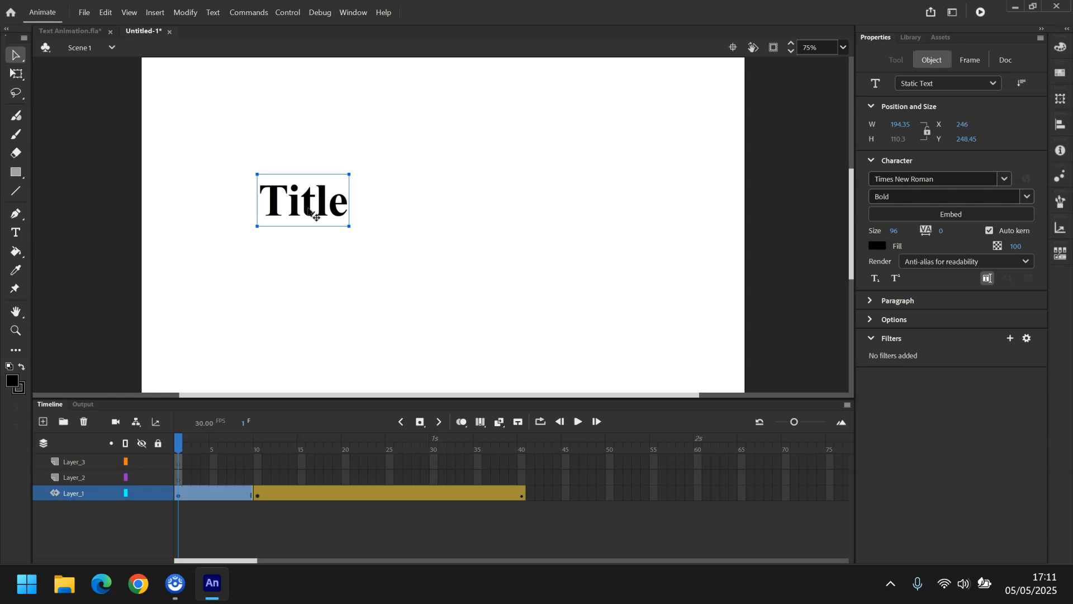
{"action": "key", "text": "ctrl+c"}
{"action": "key", "text": "ctrl+v"}
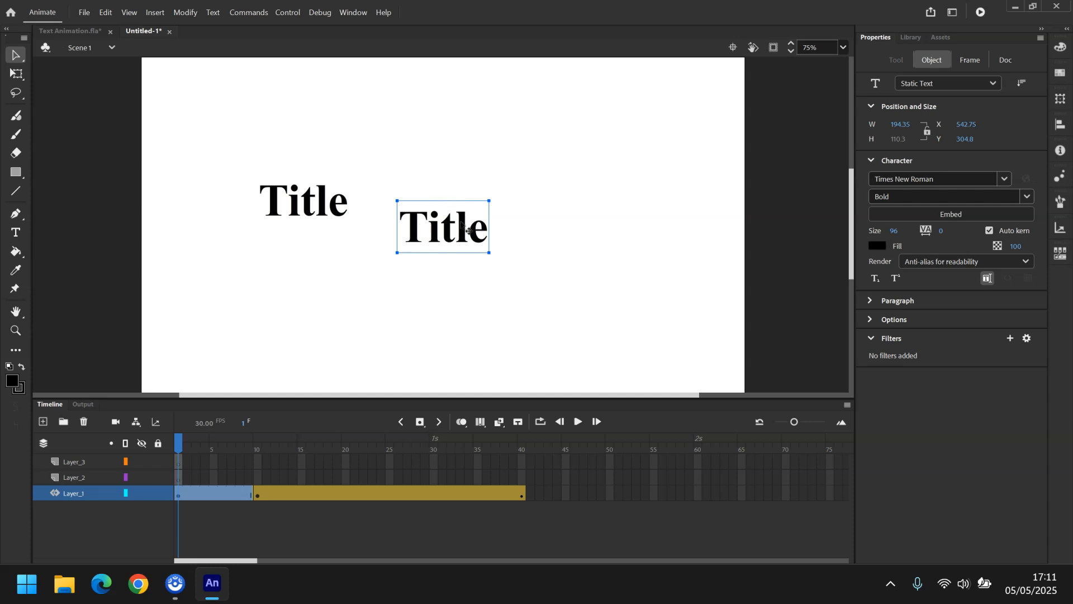
{"action": "key", "text": "Delete"}
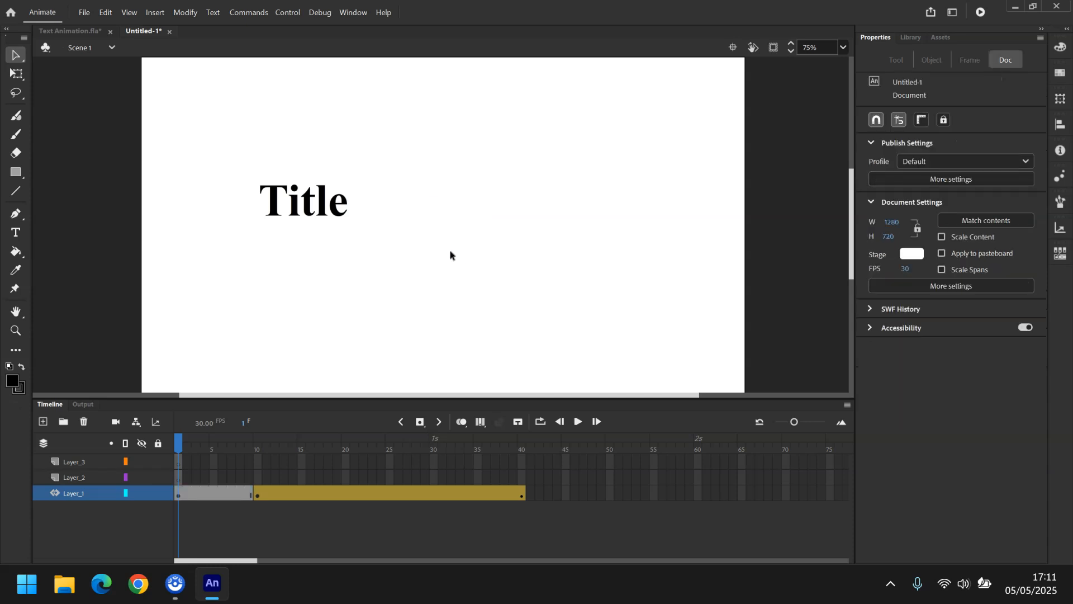
{"action": "key", "text": "ctrl+shift+v"}
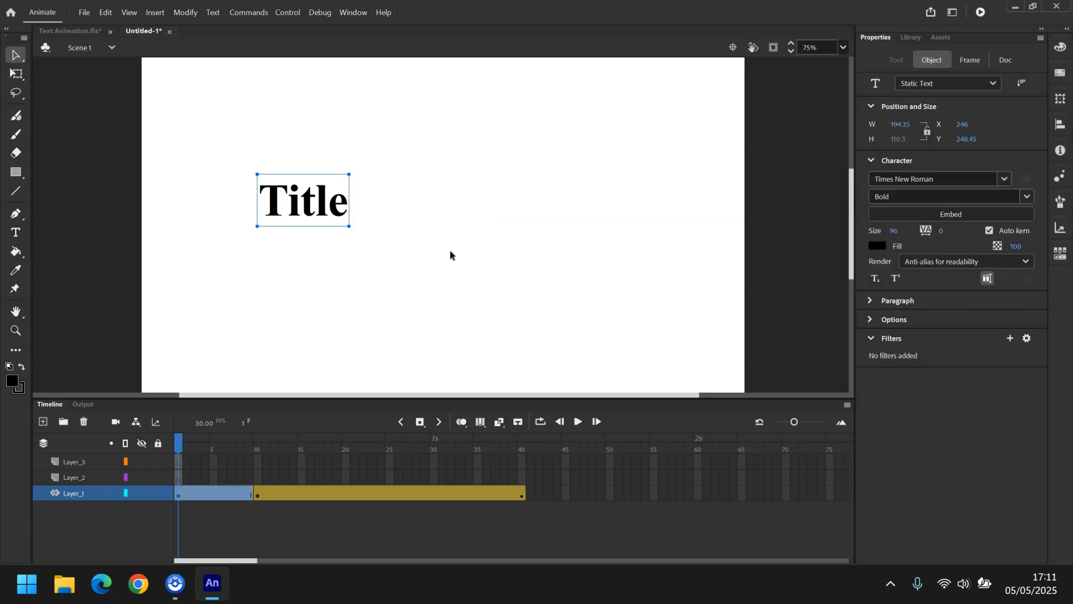
{"action": "left_click_drag", "start_coordinate": [326, 203], "coordinate": [328, 139]}
{"action": "key", "text": "ctrl+z"}
{"action": "left_click", "coordinate": [328, 139]}
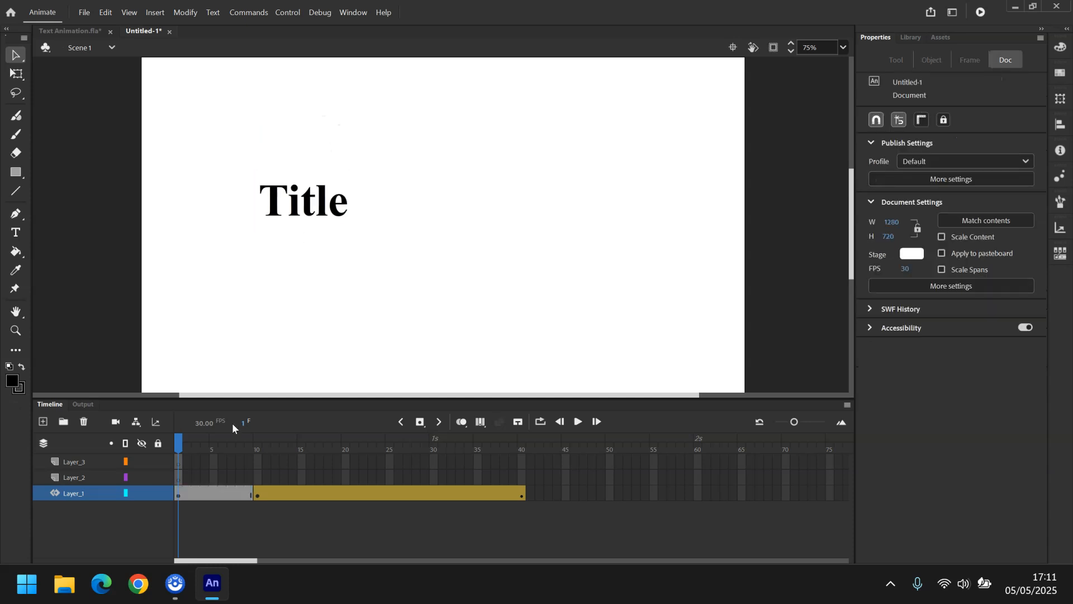
Paste the Title text in place on Layer_2's first frame and move it up toward the upper left of the stage.
{"action": "left_click", "coordinate": [182, 479]}
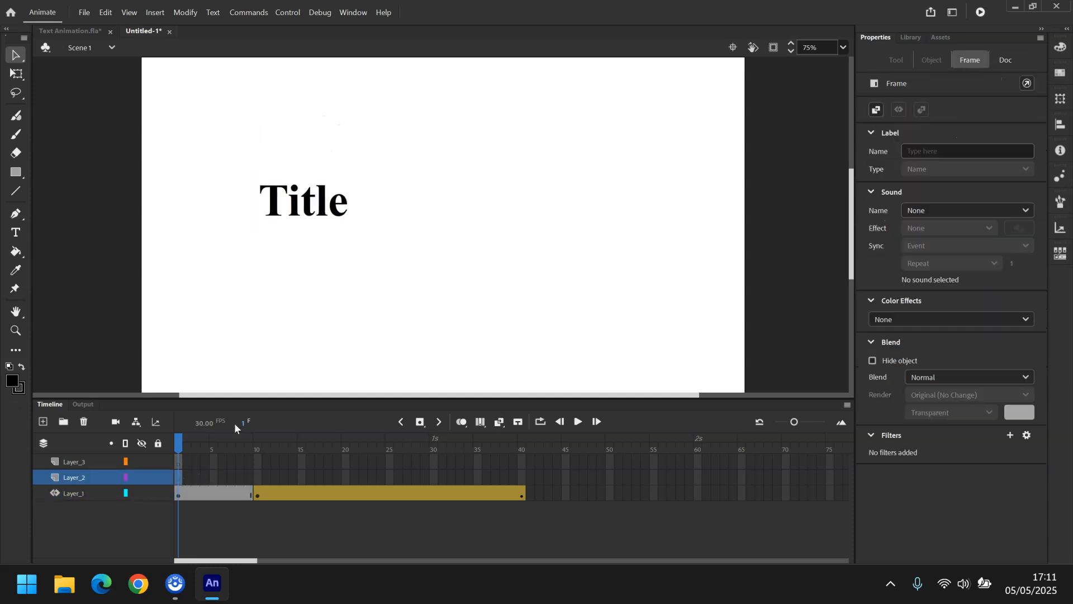
{"action": "key", "text": "ctrl+shift+v"}
{"action": "left_click_drag", "start_coordinate": [312, 204], "coordinate": [294, 110]}
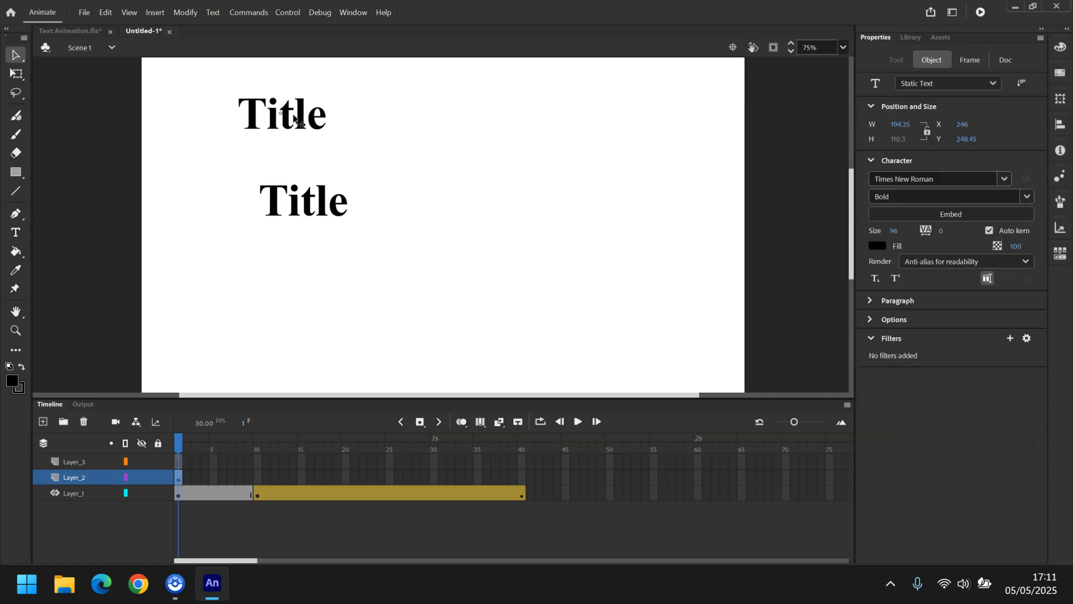
{"action": "right_click", "coordinate": [260, 482]}
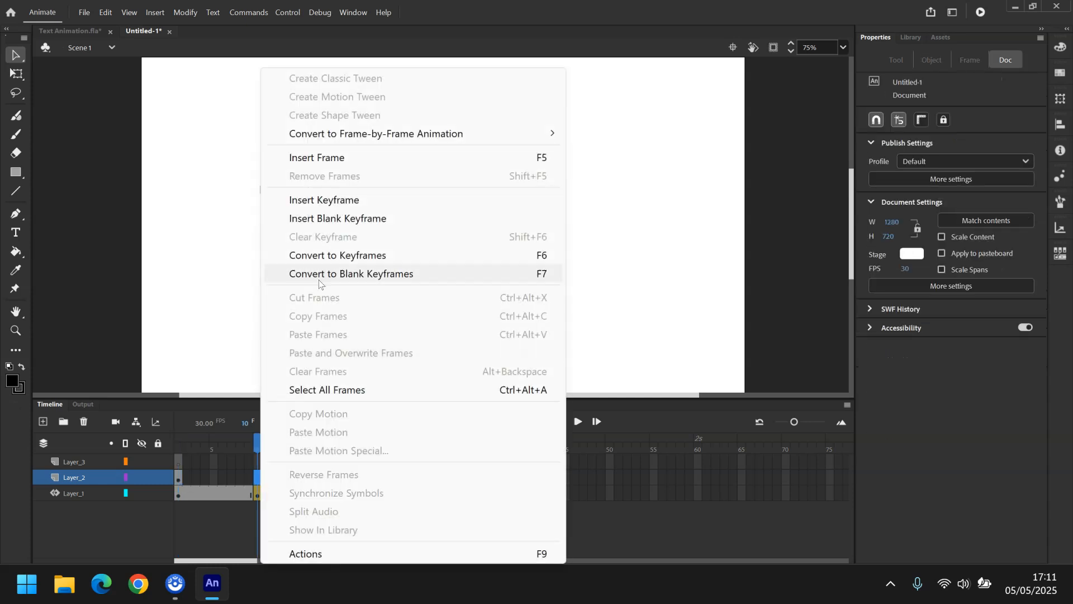
{"action": "left_click", "coordinate": [347, 219]}
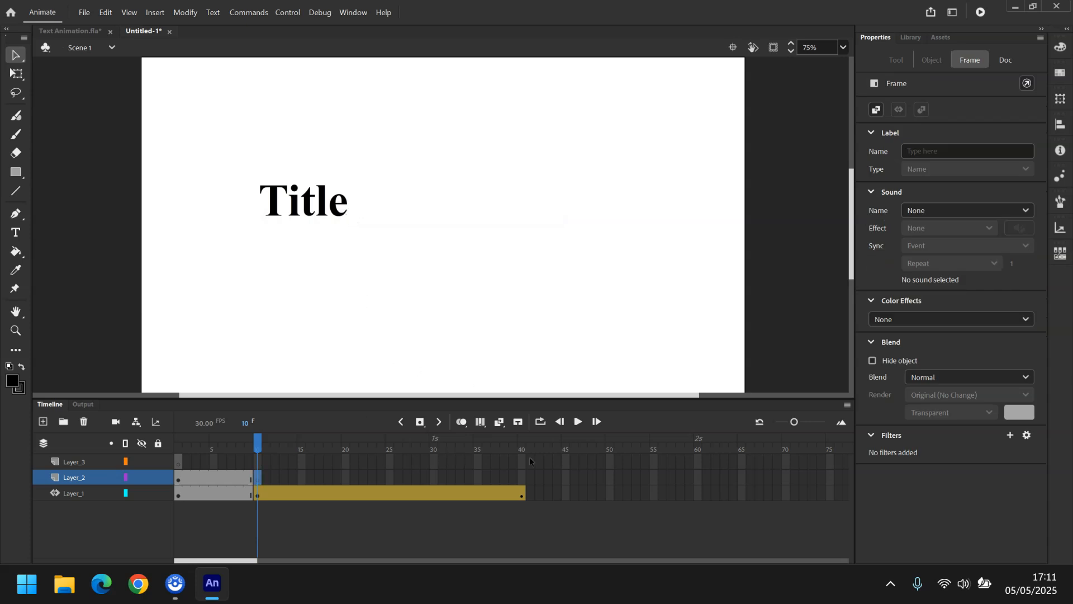
{"action": "left_click", "coordinate": [521, 480]}
{"action": "right_click", "coordinate": [521, 479]}
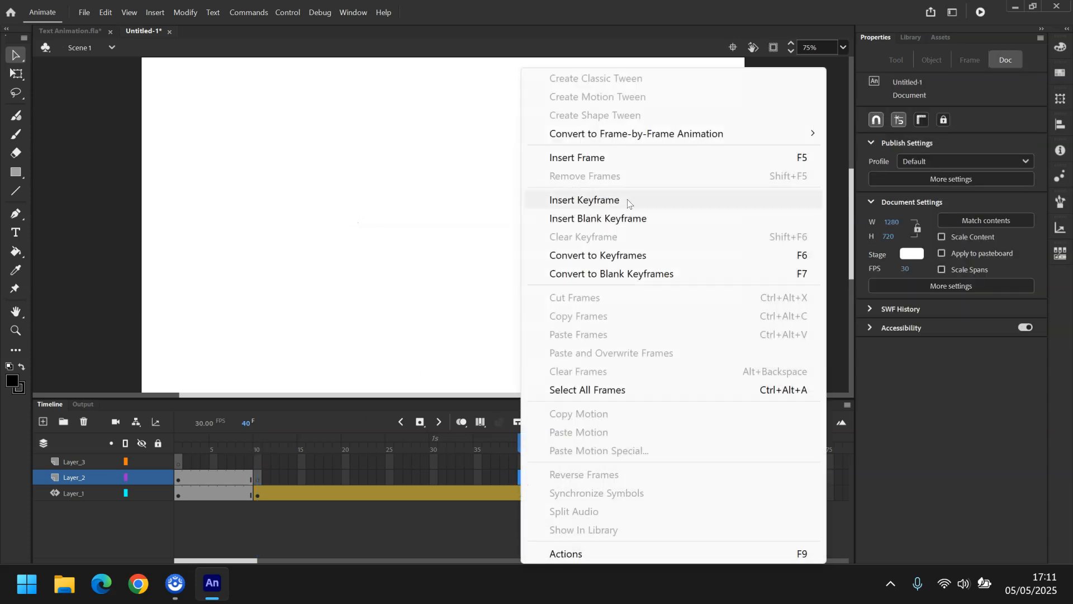
{"action": "left_click", "coordinate": [609, 162]}
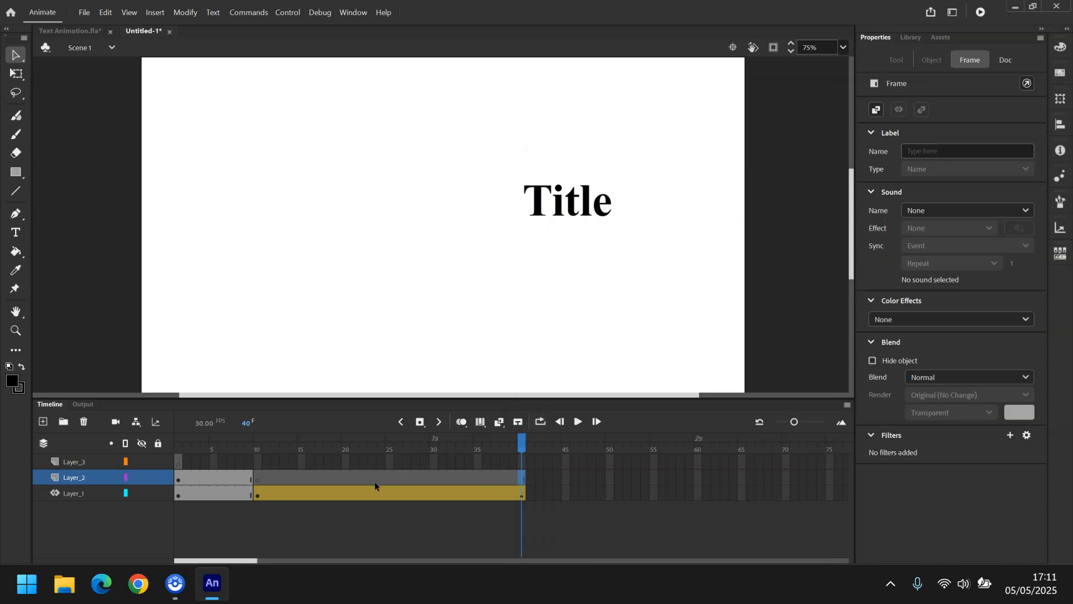
{"action": "left_click", "coordinate": [260, 480]}
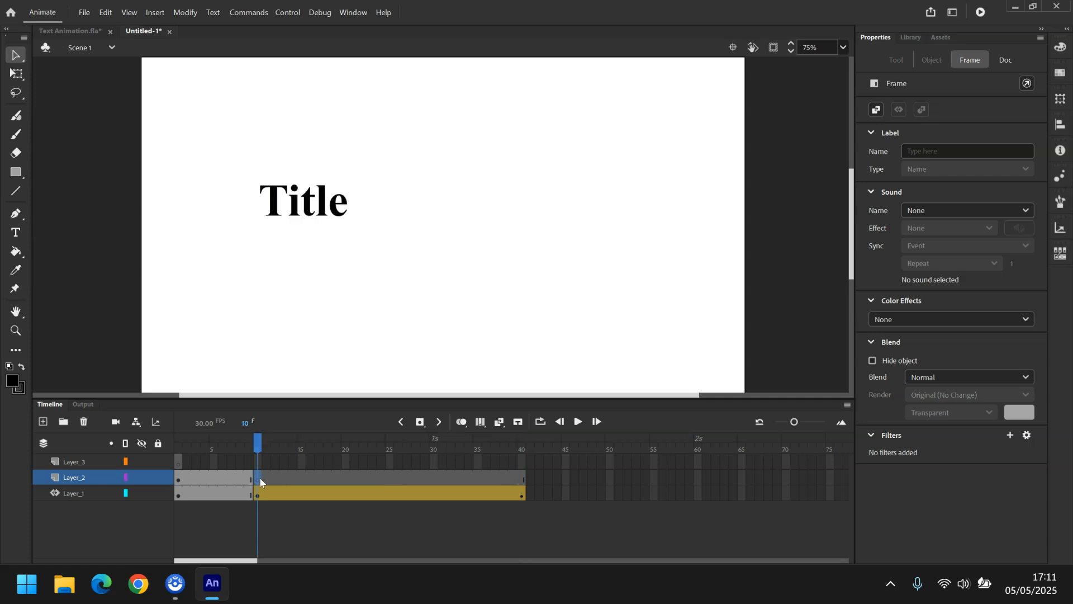
{"action": "key", "text": "ctrl+z"}
{"action": "key", "text": "ctrl+z"}
{"action": "key", "text": "ctrl+z"}
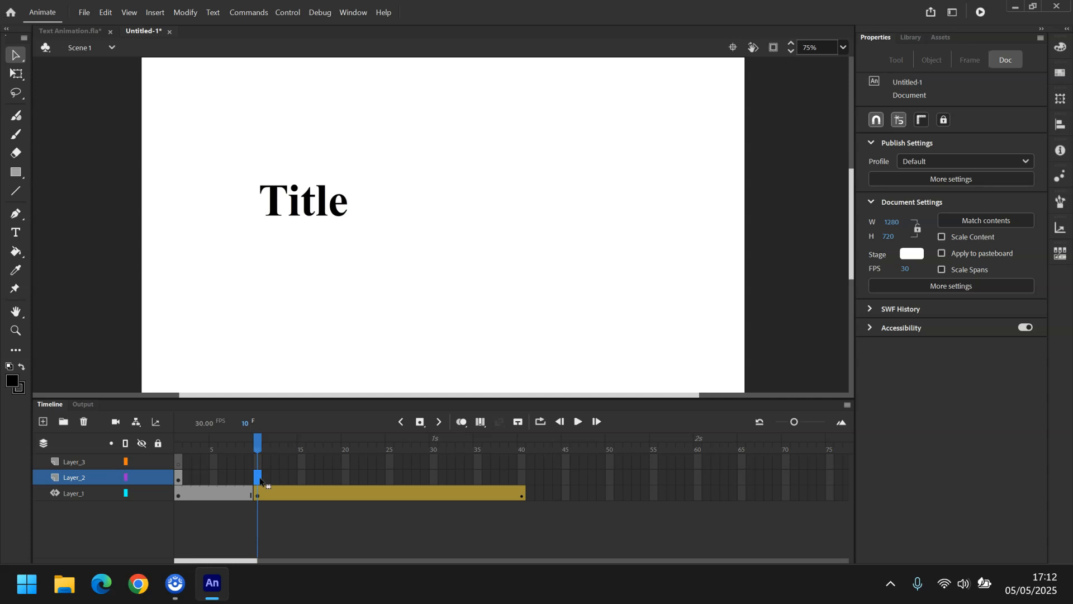
Insert a keyframe at frame 10 on Layer_2 and extend Layer_2 to frame 40.
{"action": "right_click", "coordinate": [261, 481]}
{"action": "left_click", "coordinate": [334, 202]}
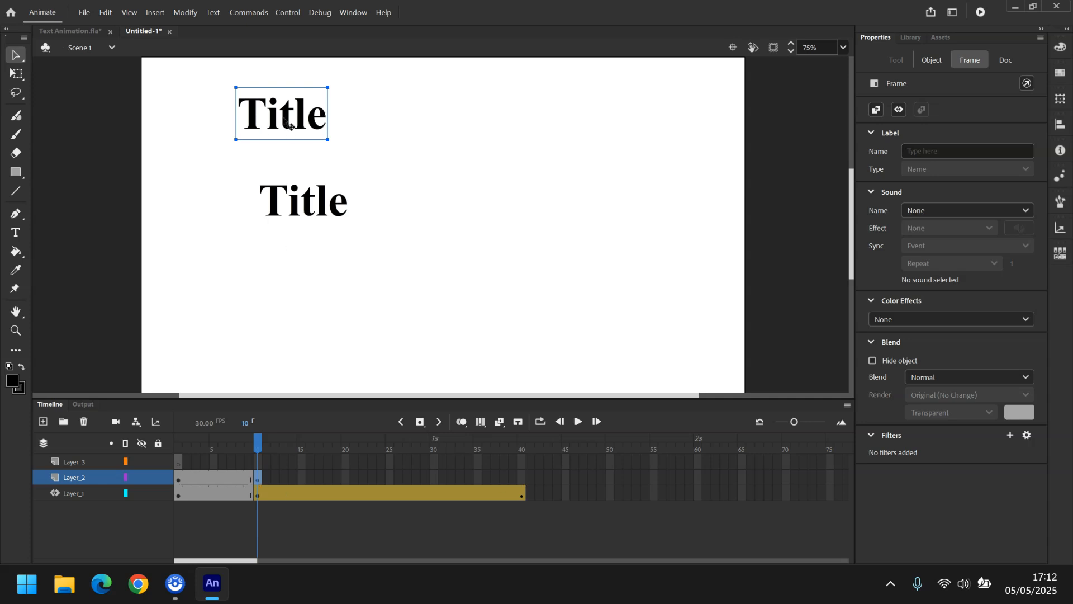
{"action": "right_click", "coordinate": [523, 479]}
{"action": "left_click", "coordinate": [594, 155]}
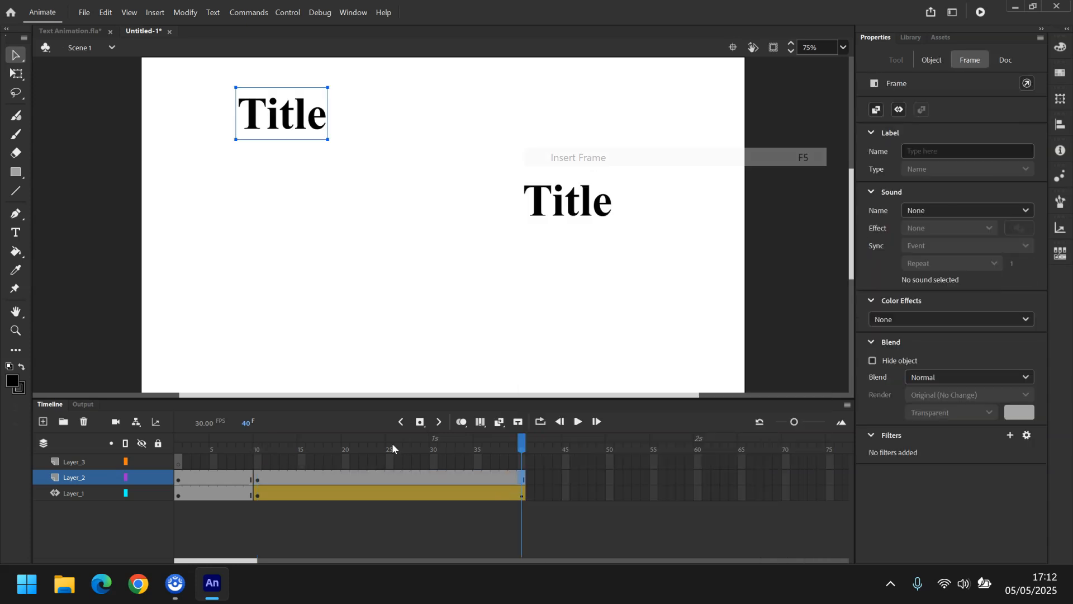
Break apart the Layer_2 Title text twice to turn it into a shape.
{"action": "right_click", "coordinate": [371, 474]}
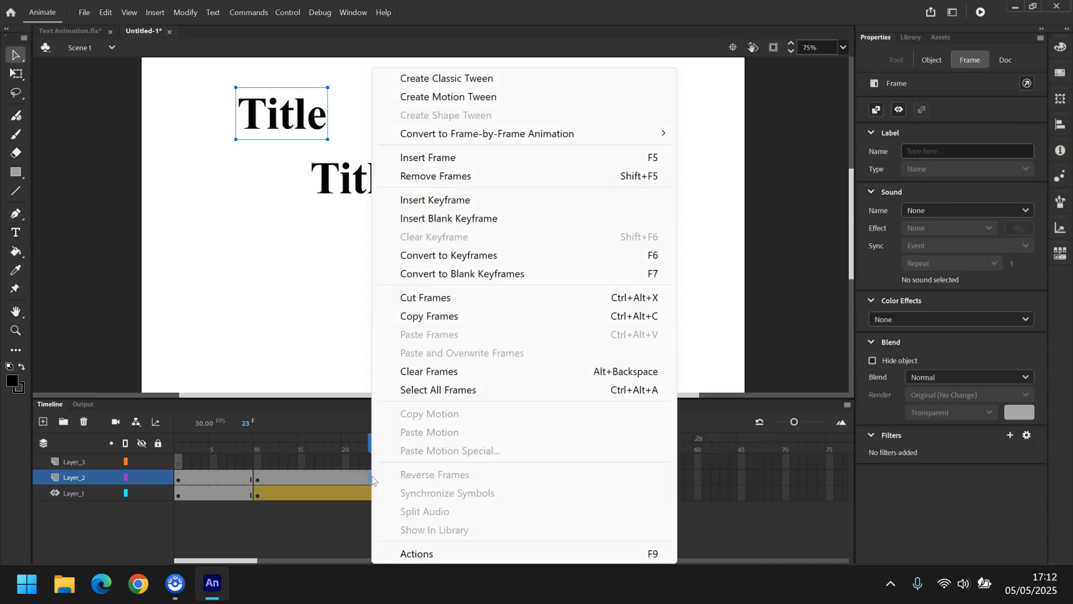
{"action": "left_click", "coordinate": [288, 132]}
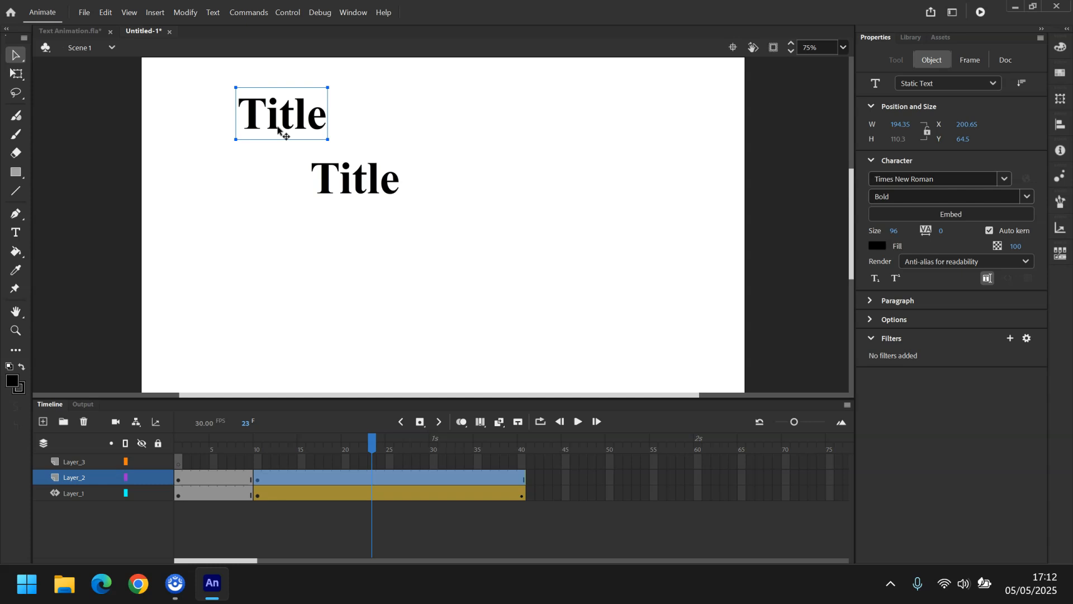
{"action": "left_click", "coordinate": [186, 13]}
{"action": "mouse_move", "coordinate": [203, 17]}
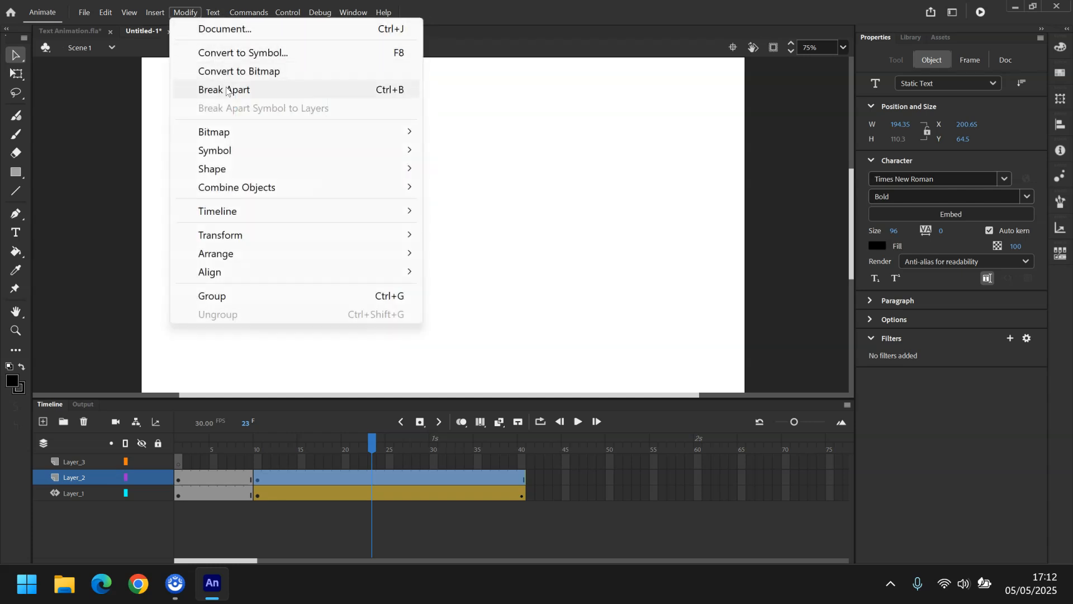
{"action": "left_click", "coordinate": [301, 90]}
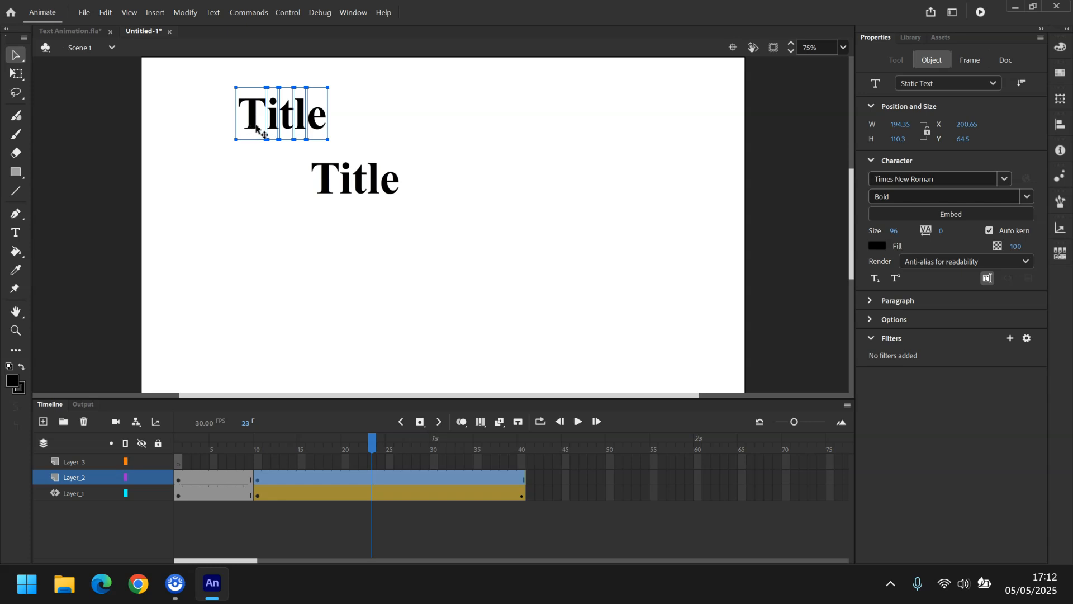
{"action": "left_click", "coordinate": [185, 13]}
{"action": "left_click", "coordinate": [227, 91]}
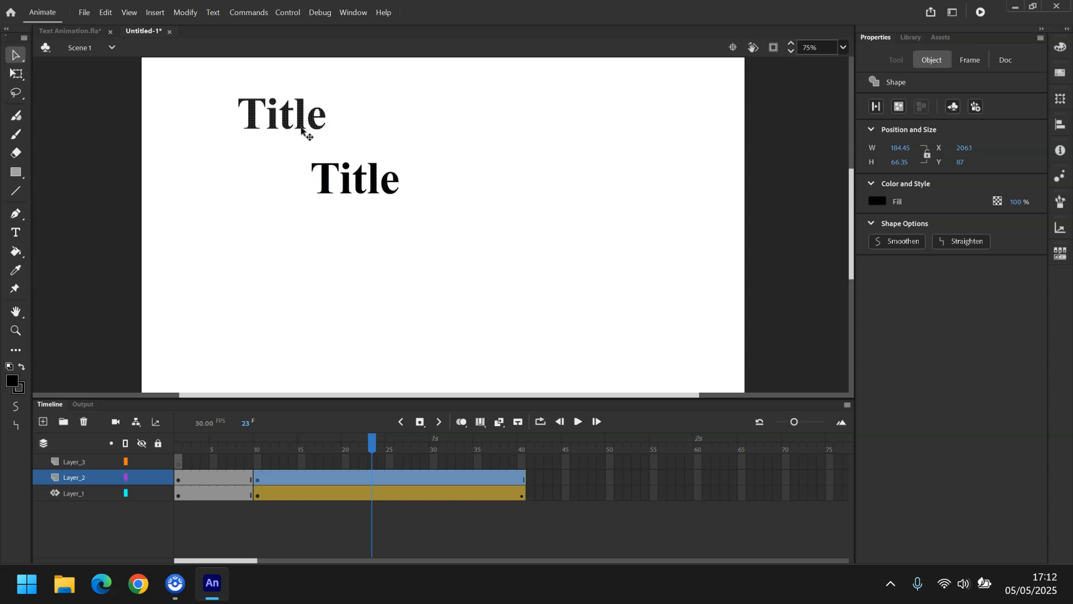
Create a shape tween on Layer_2's span between frames 10 and 40.
{"action": "left_click", "coordinate": [375, 476]}
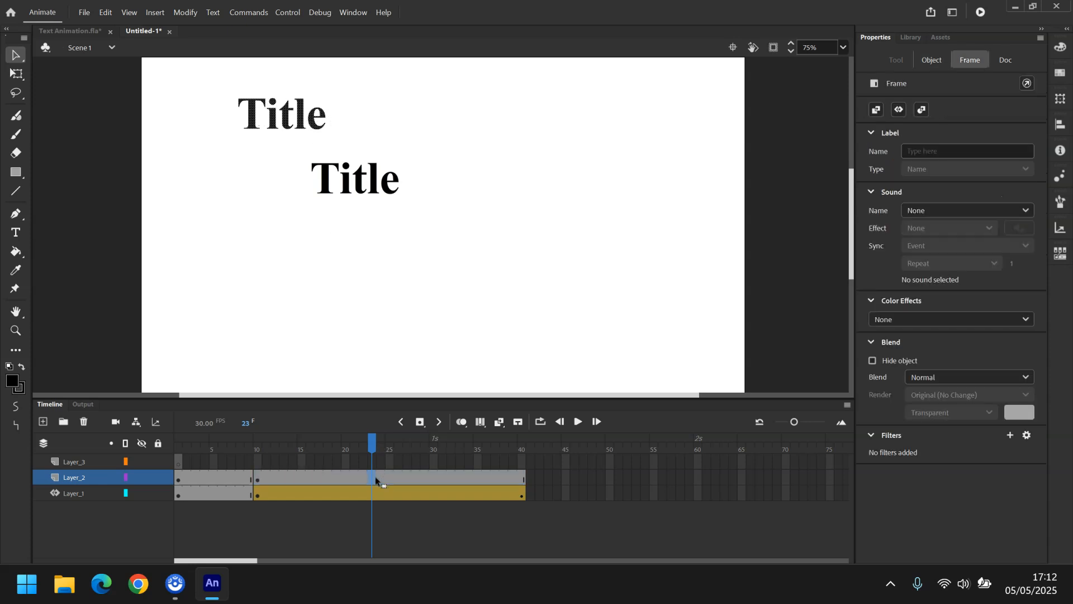
{"action": "right_click", "coordinate": [374, 476]}
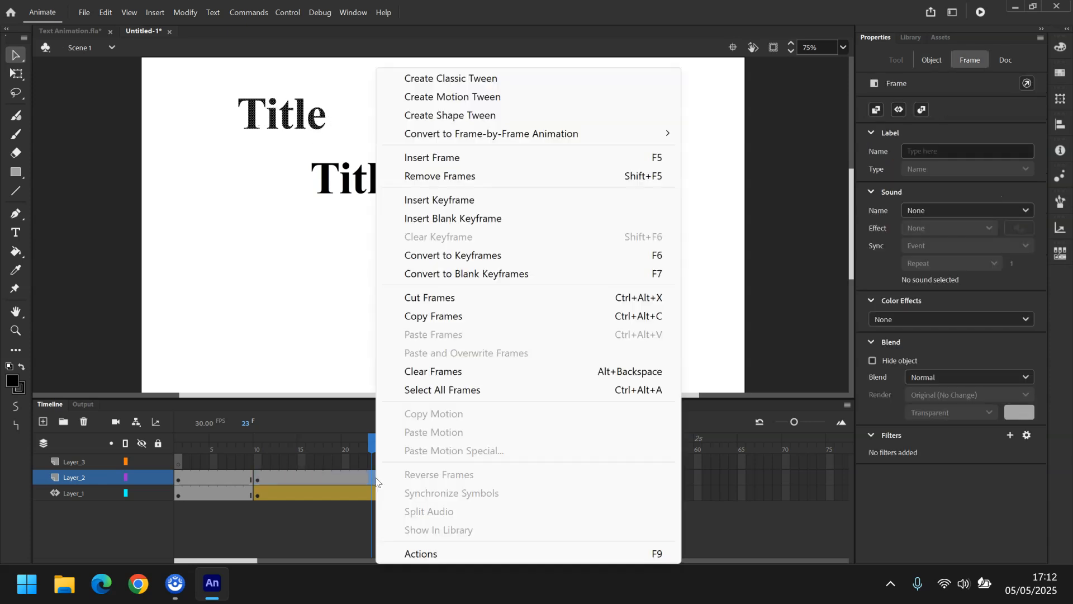
{"action": "left_click", "coordinate": [455, 117]}
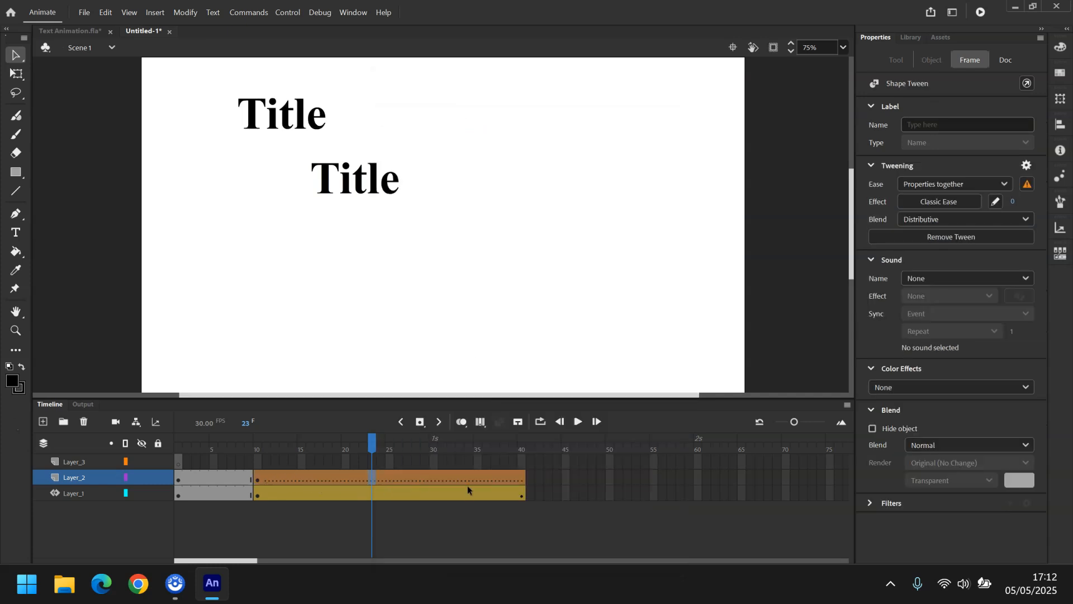
Insert a keyframe at frame 40 on Layer_2.
{"action": "left_click", "coordinate": [523, 481]}
{"action": "right_click", "coordinate": [524, 484]}
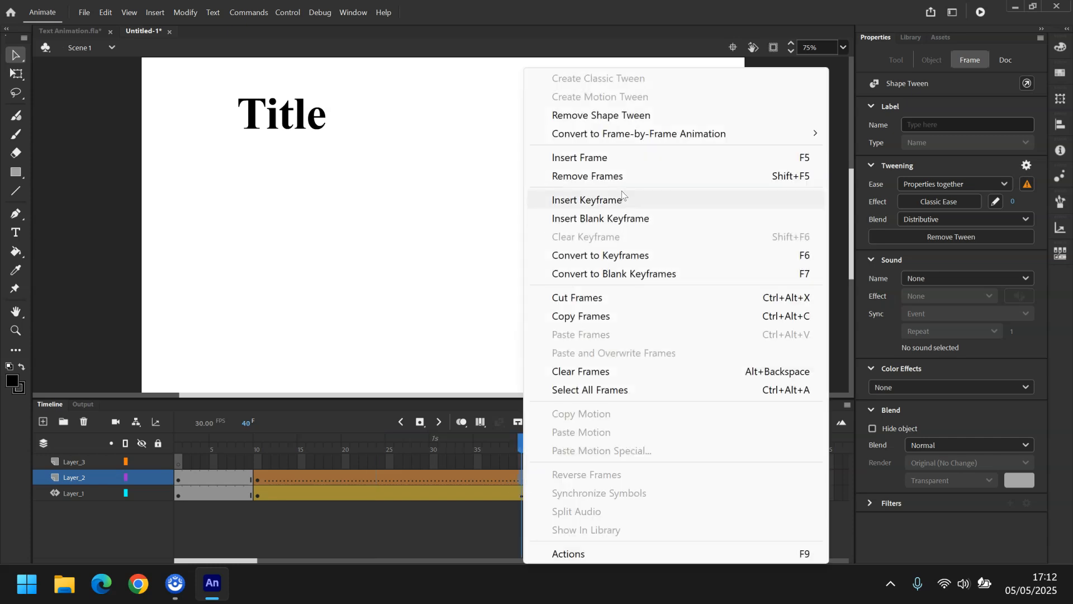
{"action": "left_click", "coordinate": [618, 206]}
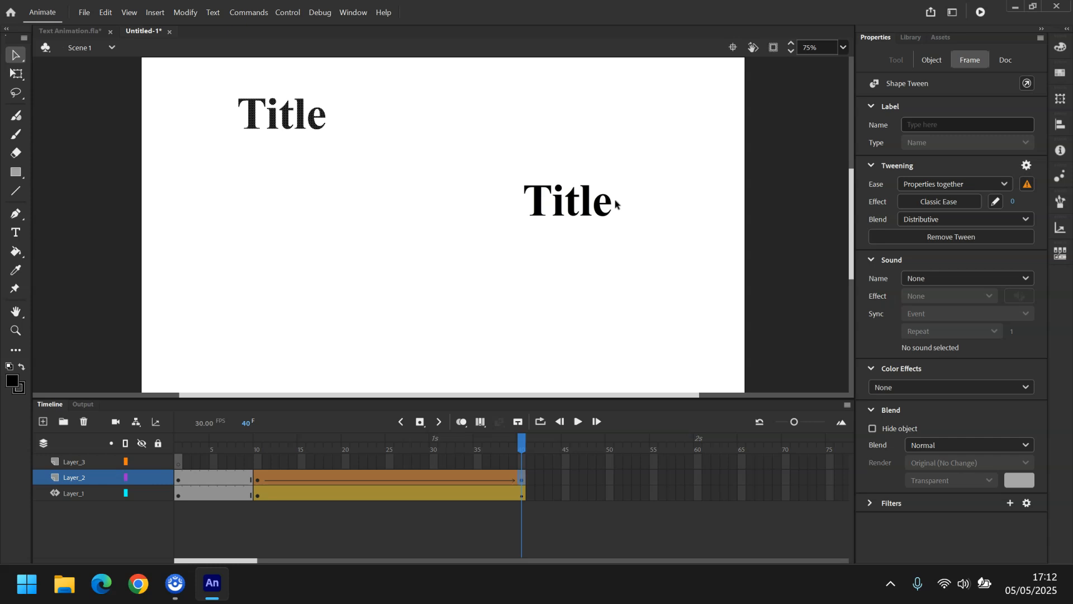
Play the animation from frame 10 to preview the motion.
{"action": "left_click", "coordinate": [257, 462]}
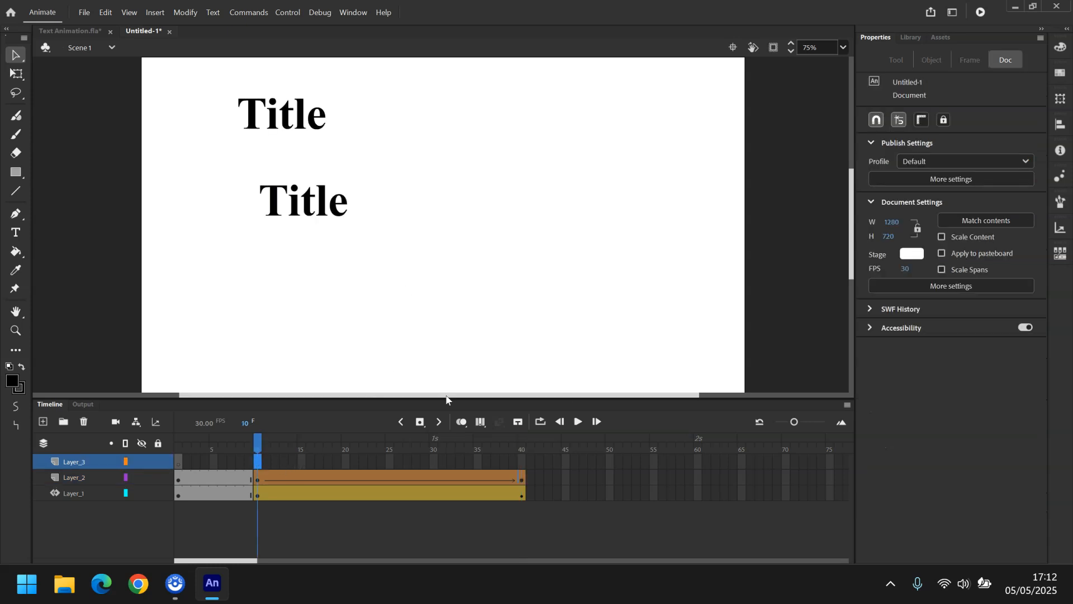
{"action": "left_click", "coordinate": [578, 423]}
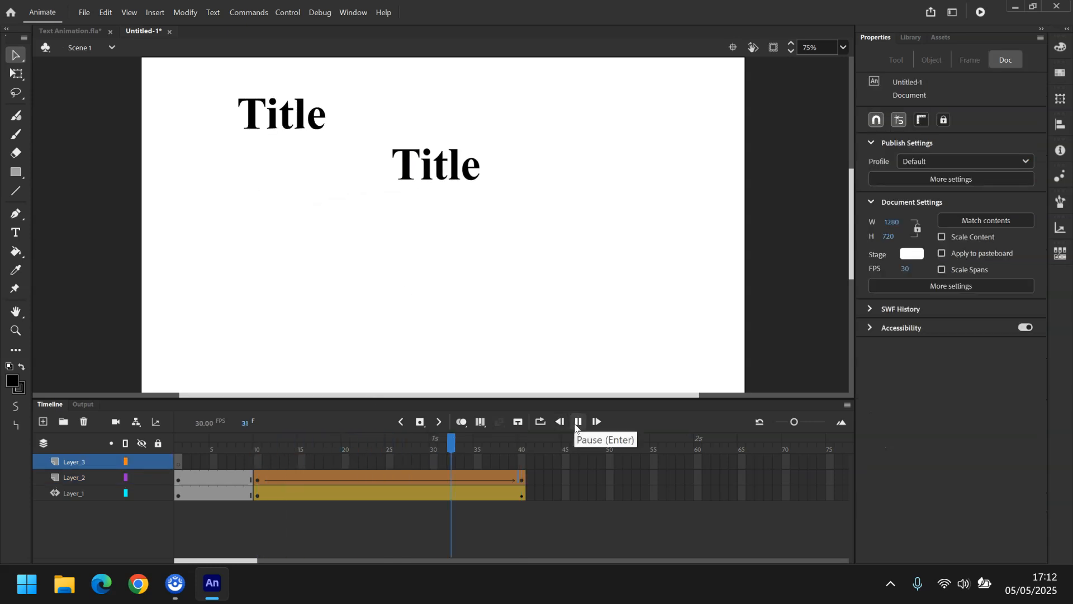
Paste the Title text into Layer_2's frame 40 and move it up toward the stage centre.
{"action": "left_click", "coordinate": [523, 481]}
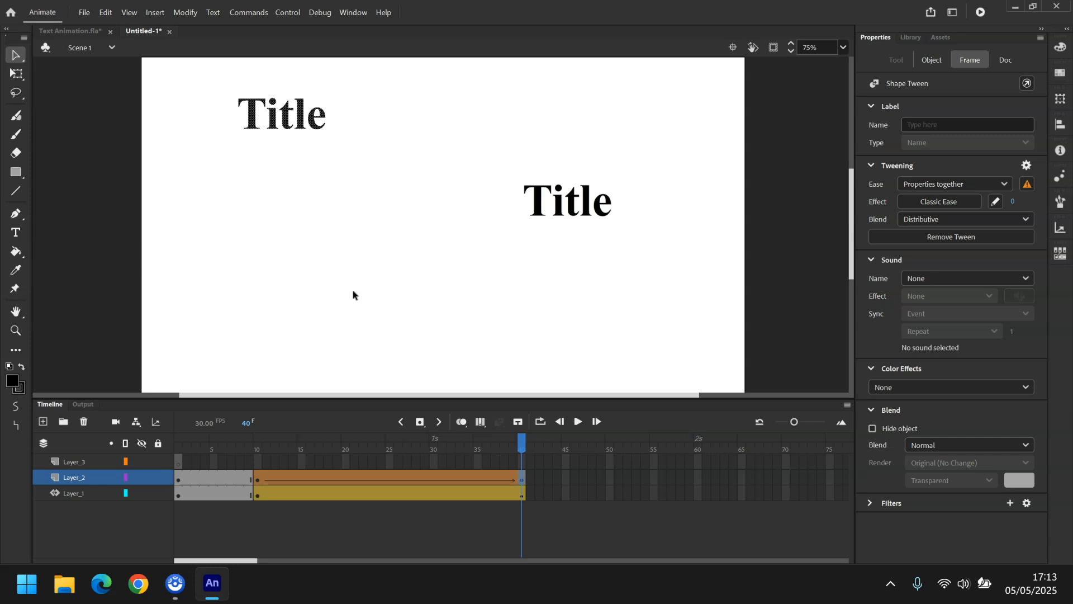
{"action": "key", "text": "ctrl+v"}
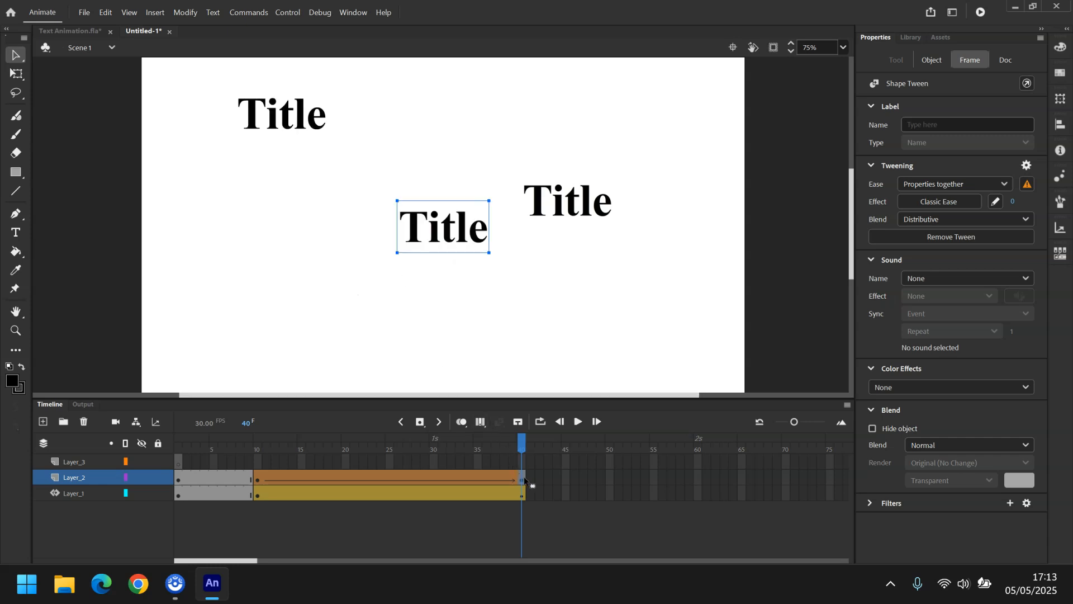
{"action": "left_click_drag", "start_coordinate": [467, 235], "coordinate": [434, 184]}
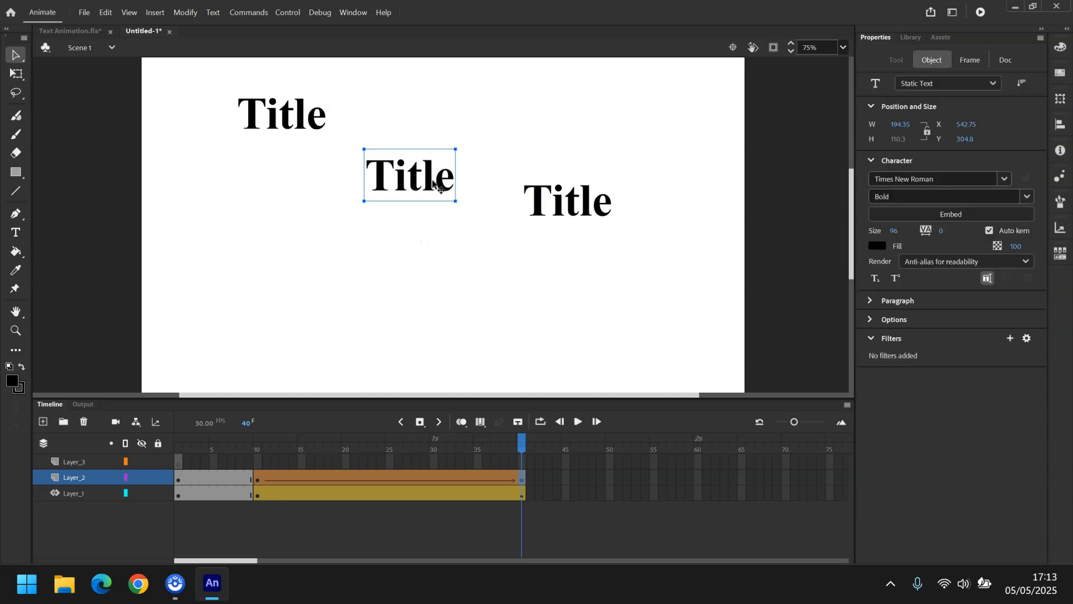
Replace the pasted text's content with Hello.
{"action": "double_click", "coordinate": [388, 179]}
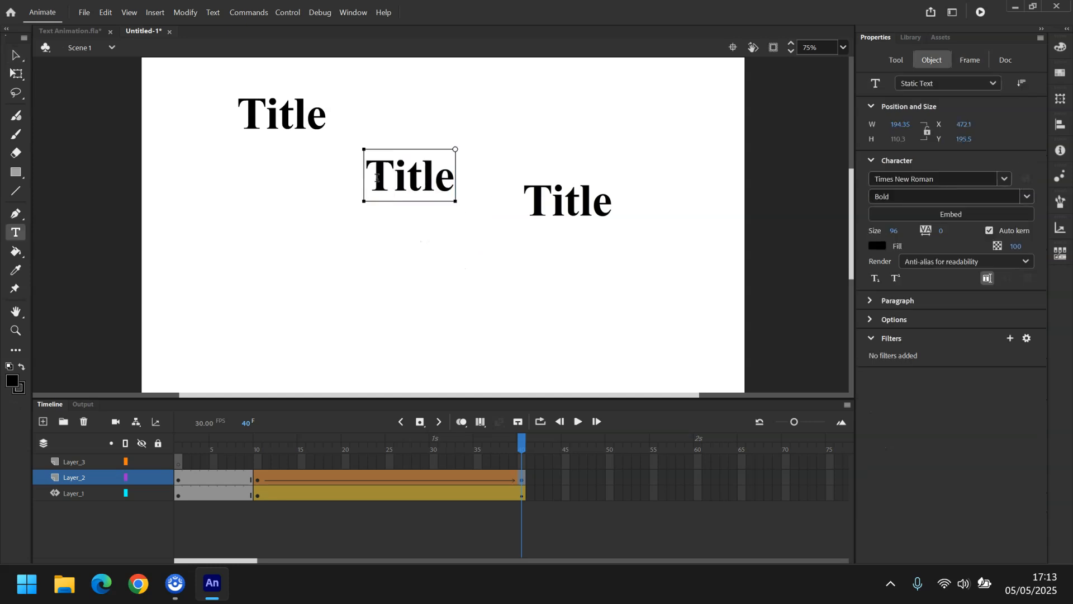
{"action": "key", "text": "ctrl+a"}
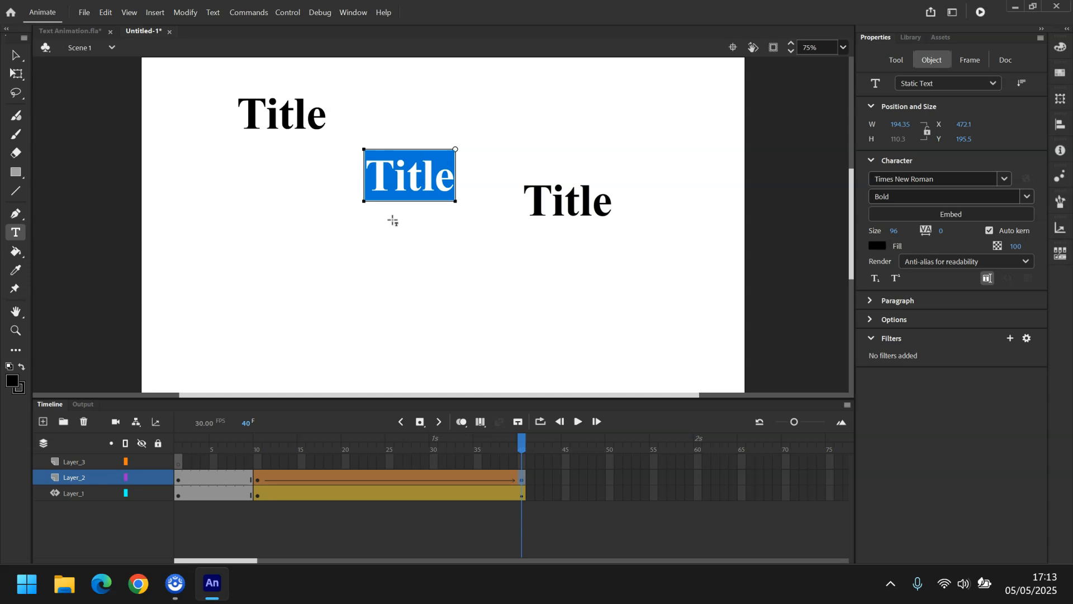
{"action": "key", "text": "Caps_Lock"}
{"action": "type", "text": "HE"}
{"action": "key", "text": "BackSpace"}
{"action": "key", "text": "Caps_Lock"}
{"action": "type", "text": "ek"}
{"action": "key", "text": "BackSpace"}
{"action": "type", "text": "llo"}
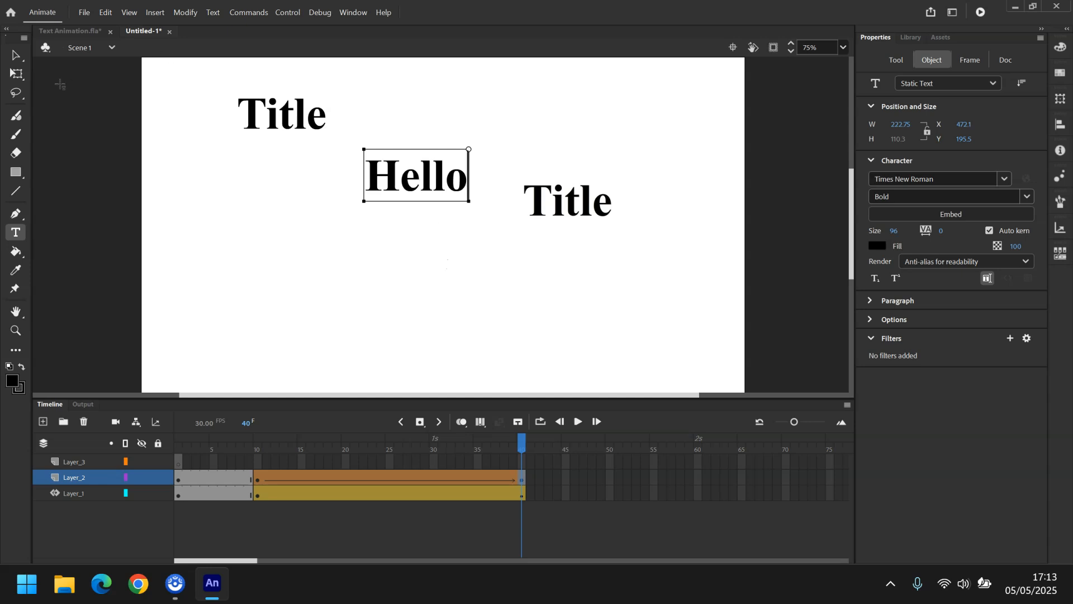
Break apart the Hello text twice to turn it into a shape.
{"action": "left_click", "coordinate": [16, 55]}
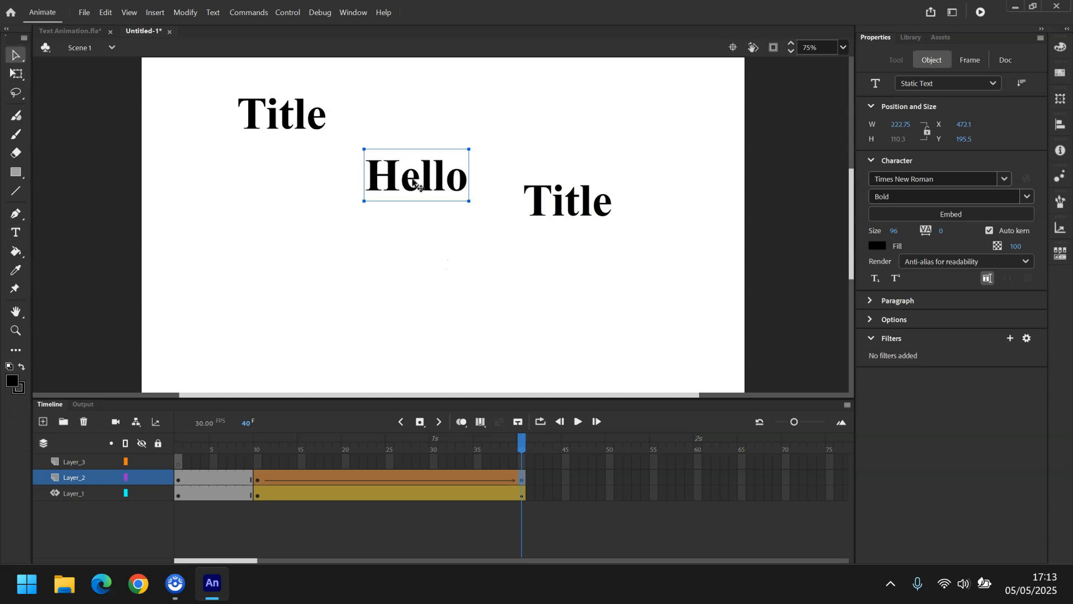
{"action": "key", "text": "ctrl+b"}
{"action": "key", "text": "ctrl+b"}
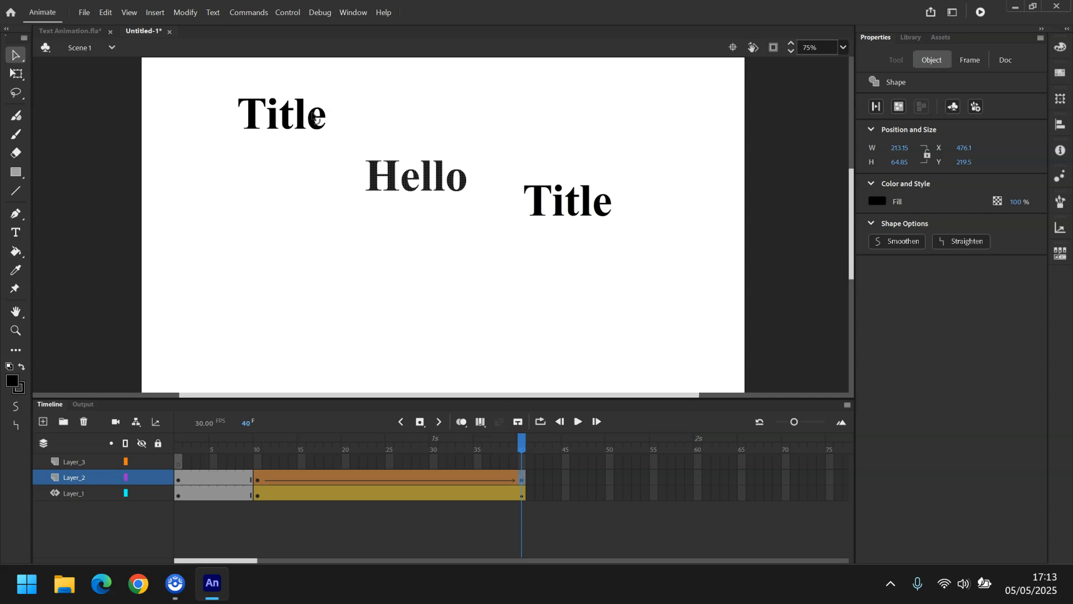
Select and delete the old Title shape in Layer_2's frame 40, leaving only Hello.
{"action": "left_click_drag", "start_coordinate": [345, 144], "coordinate": [218, 91]}
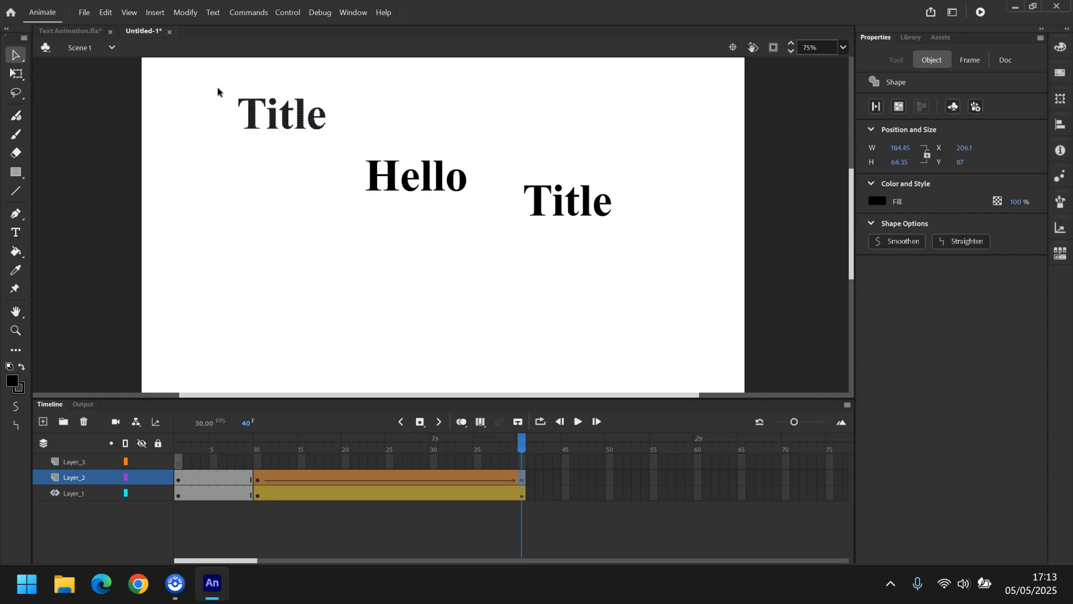
{"action": "left_click", "coordinate": [392, 129]}
{"action": "left_click", "coordinate": [324, 119]}
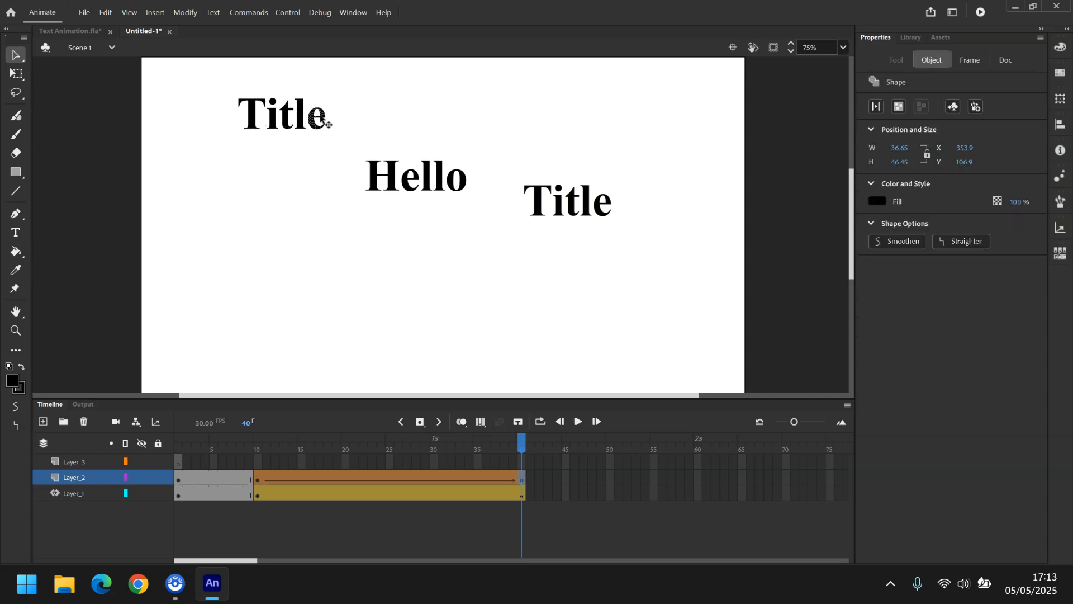
{"action": "left_click", "coordinate": [288, 120]}
{"action": "left_click_drag", "start_coordinate": [350, 149], "coordinate": [189, 73]}
{"action": "key", "text": "Delete"}
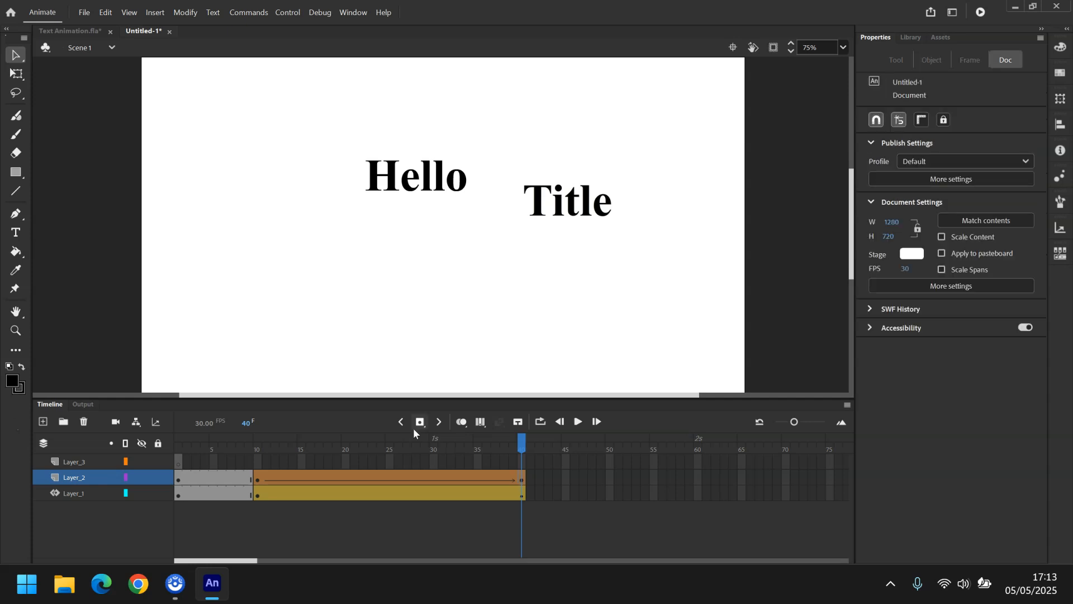
Scrub through the shape tween frames and play the animation to check the morph.
{"action": "left_click", "coordinate": [383, 477]}
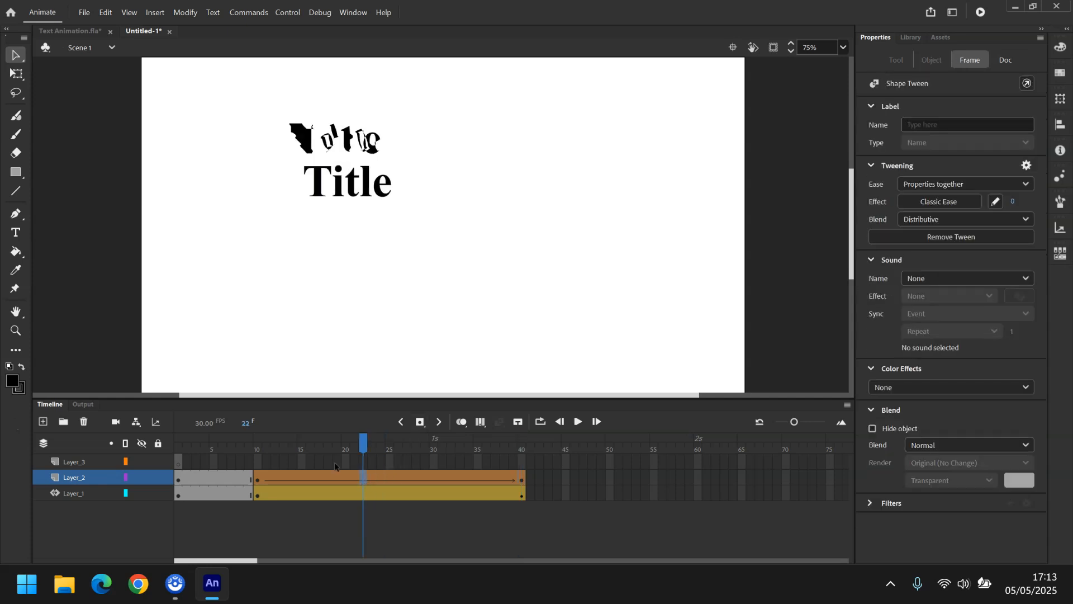
{"action": "left_click", "coordinate": [304, 466]}
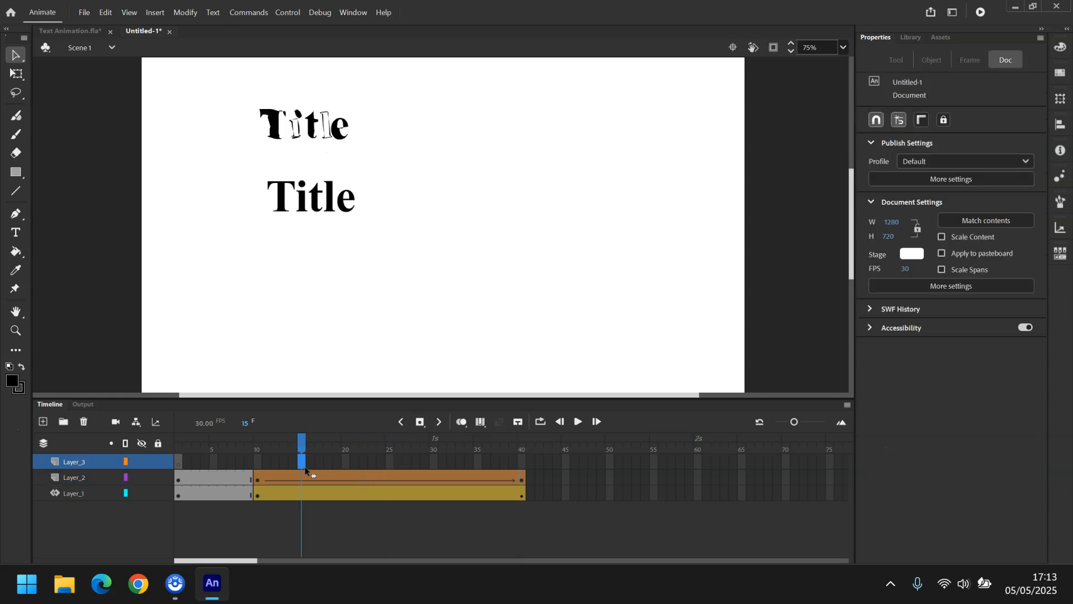
{"action": "left_click", "coordinate": [178, 480]}
{"action": "left_click", "coordinate": [578, 422]}
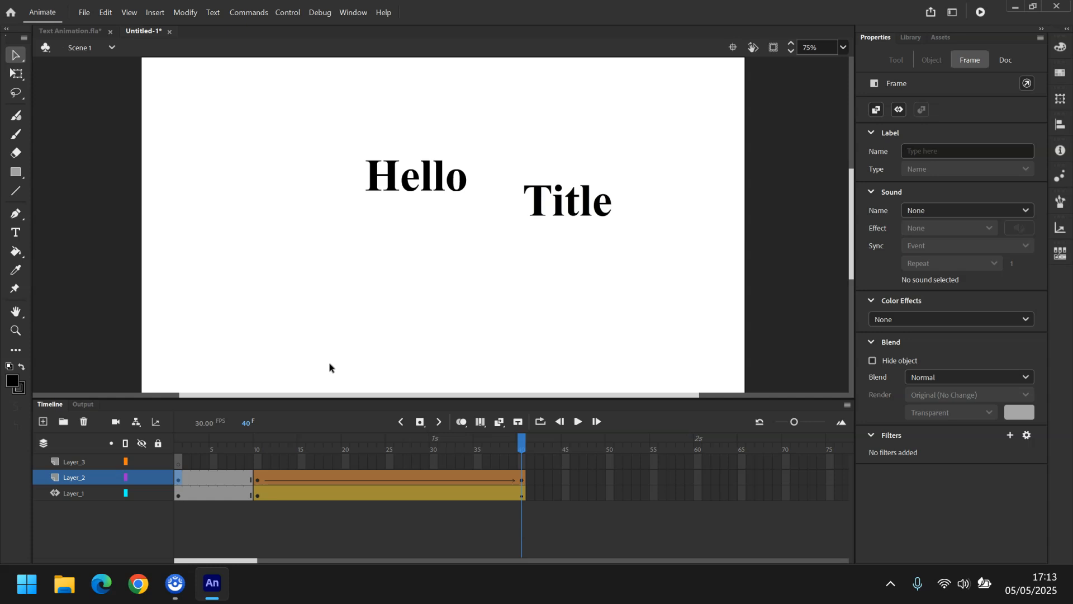
Paste the Title text into Layer_3's frame 1 and move it to the stage's lower-left area.
{"action": "left_click", "coordinate": [177, 463]}
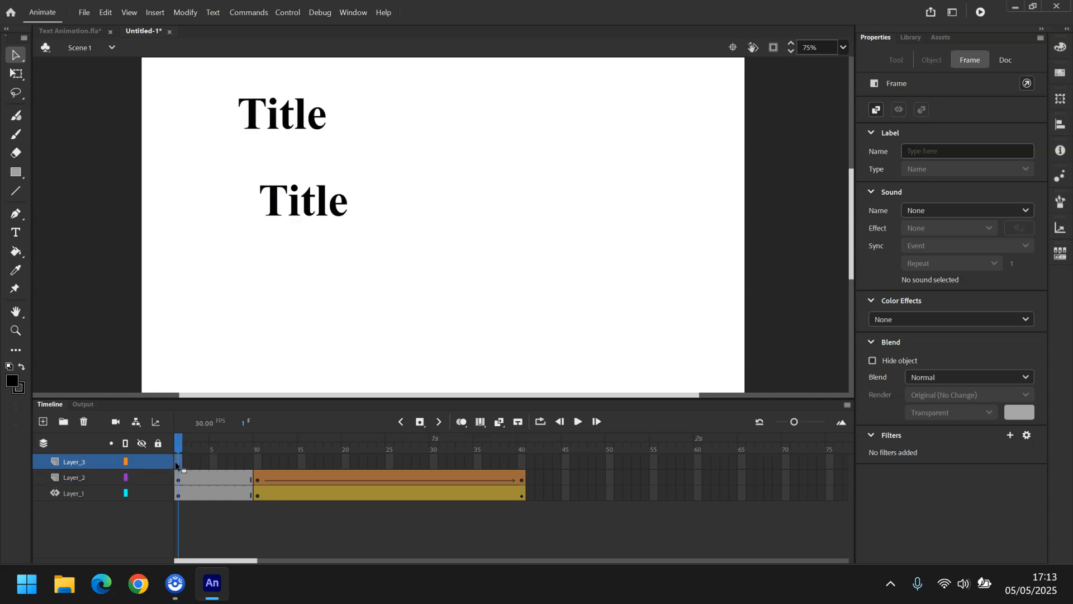
{"action": "key", "text": "ctrl+v"}
{"action": "left_click_drag", "start_coordinate": [451, 228], "coordinate": [244, 303]}
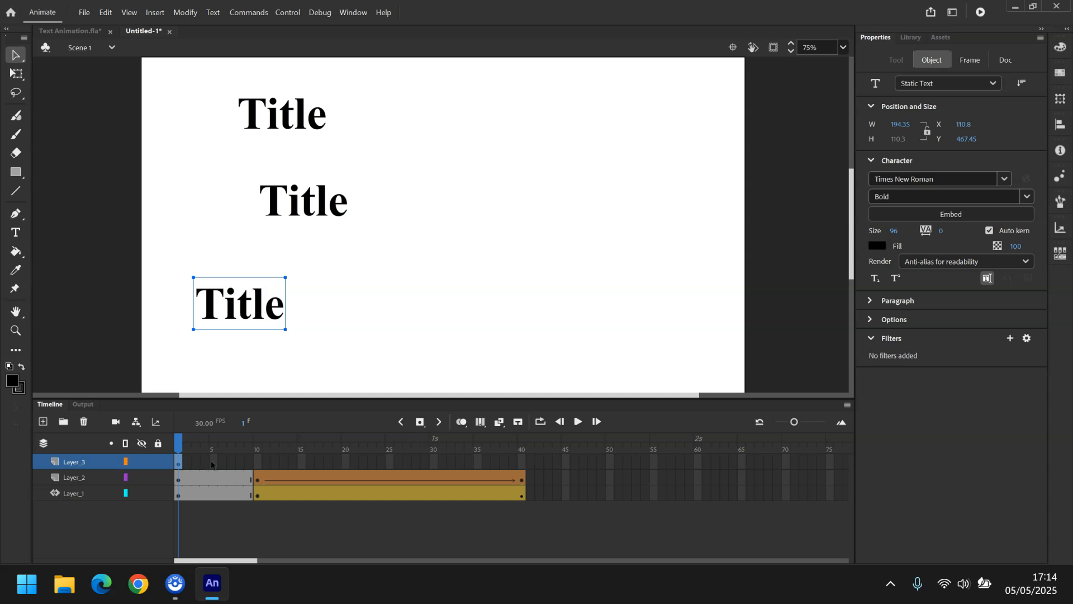
Insert a keyframe at frame 5 on Layer_3 and delete all the text in frame 1.
{"action": "right_click", "coordinate": [211, 463]}
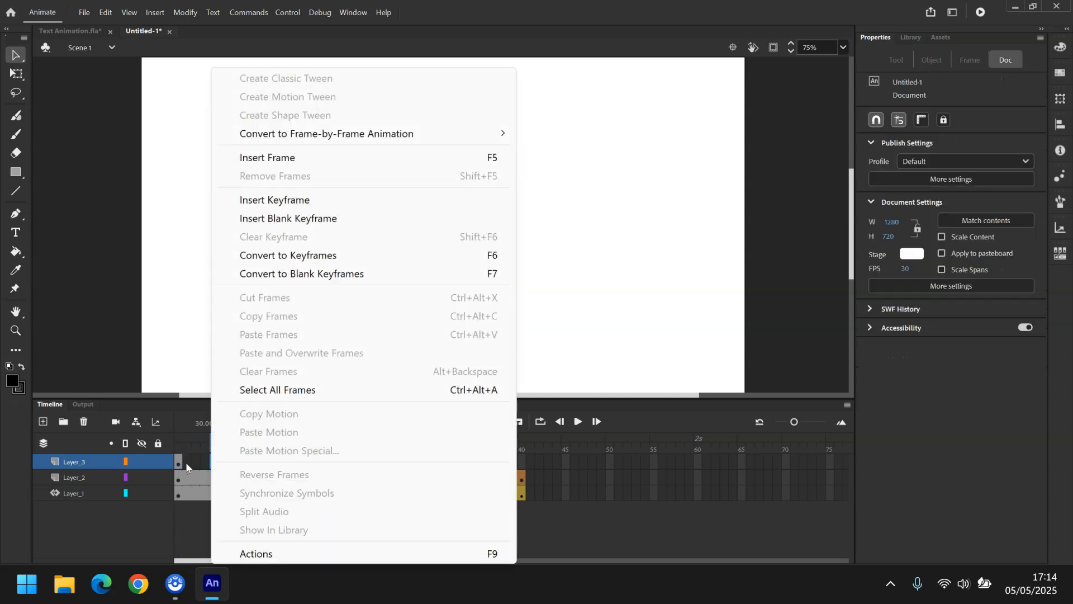
{"action": "left_click", "coordinate": [285, 200]}
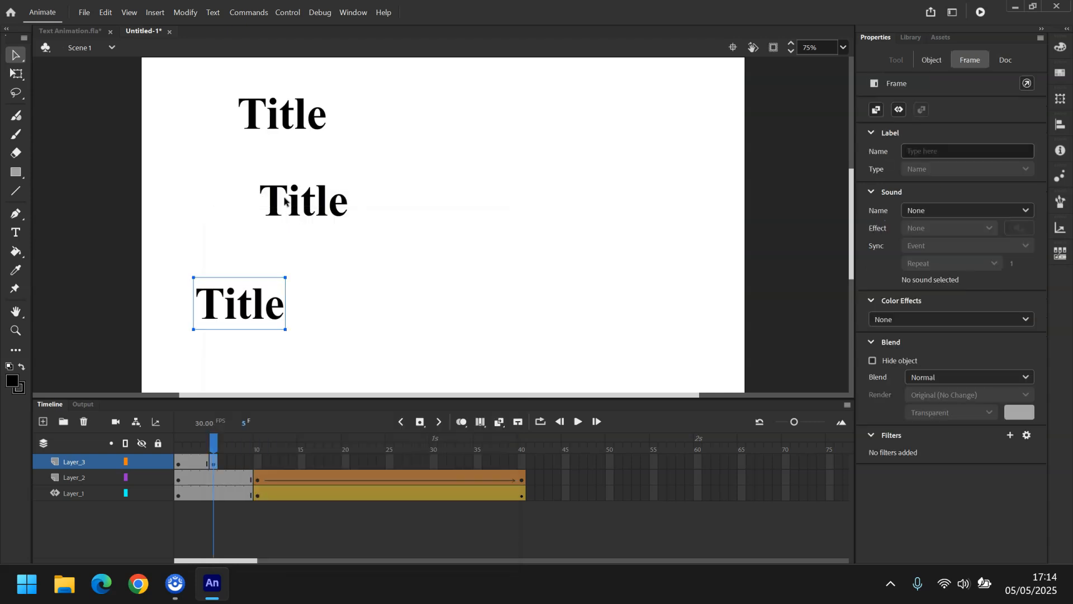
{"action": "left_click", "coordinate": [179, 464]}
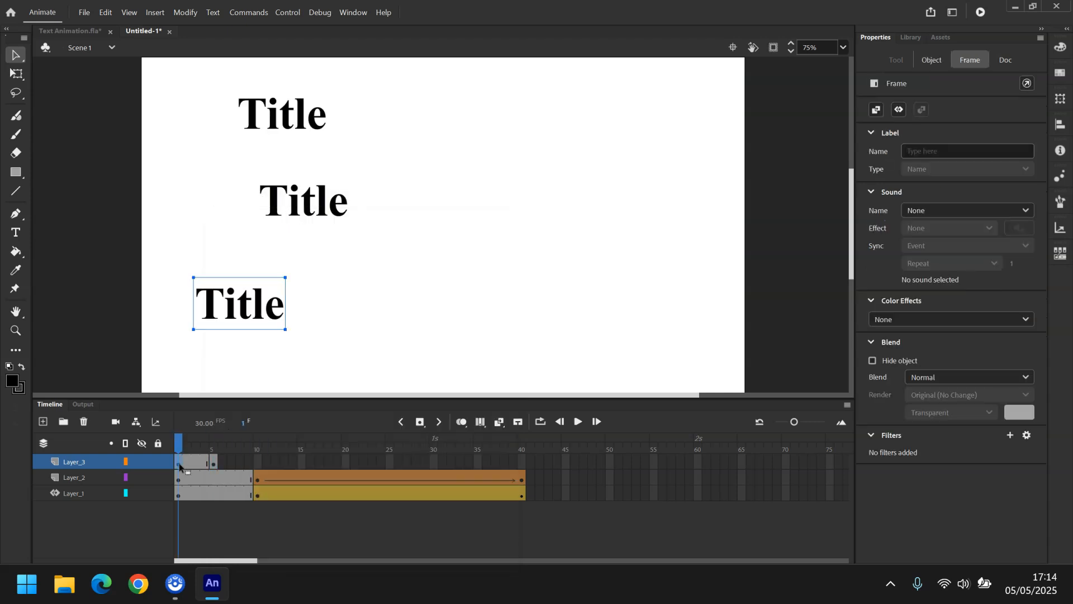
{"action": "left_click", "coordinate": [232, 312]}
{"action": "key", "text": "t"}
{"action": "left_click", "coordinate": [210, 303]}
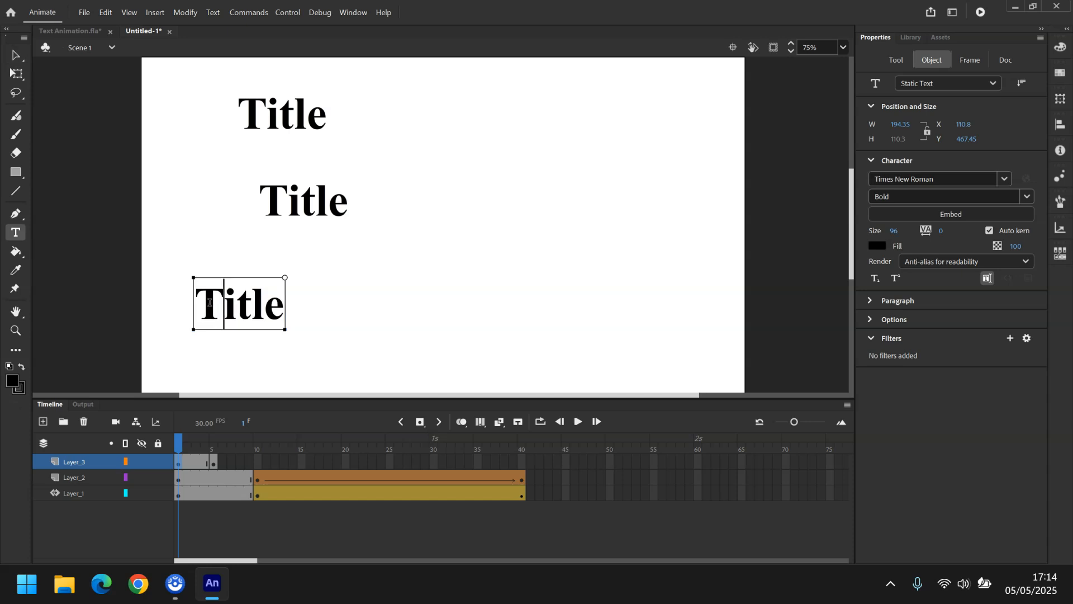
{"action": "key", "text": "Delete"}
{"action": "key", "text": "Delete"}
{"action": "key", "text": "Delete"}
{"action": "key", "text": "Delete"}
{"action": "key", "text": "BackSpace"}
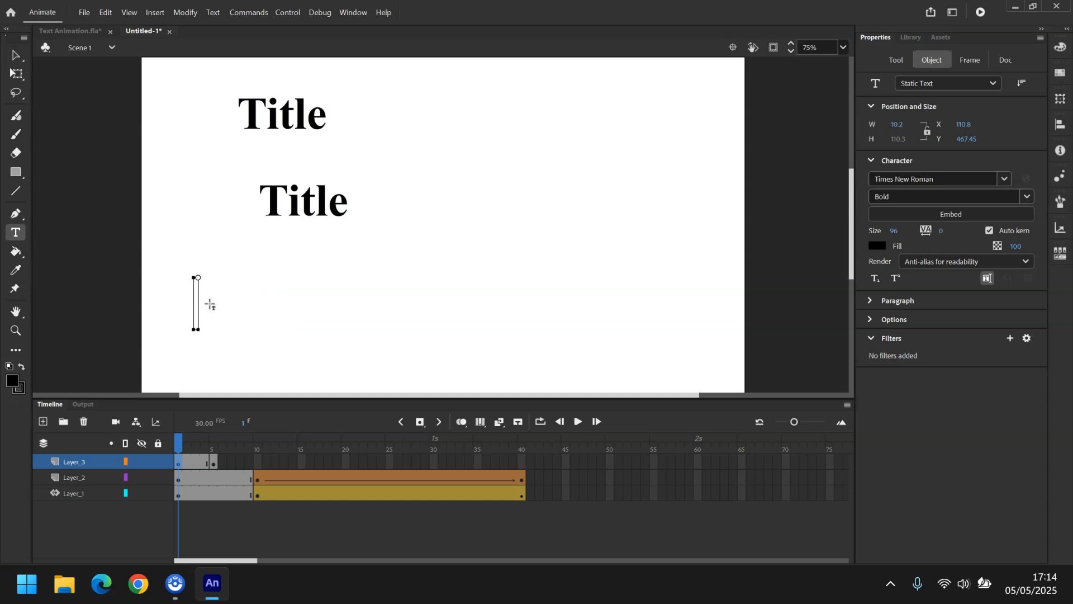
Cut the text at frame 5 on Layer_3 down to the letter T.
{"action": "left_click", "coordinate": [214, 463]}
{"action": "left_click", "coordinate": [222, 312]}
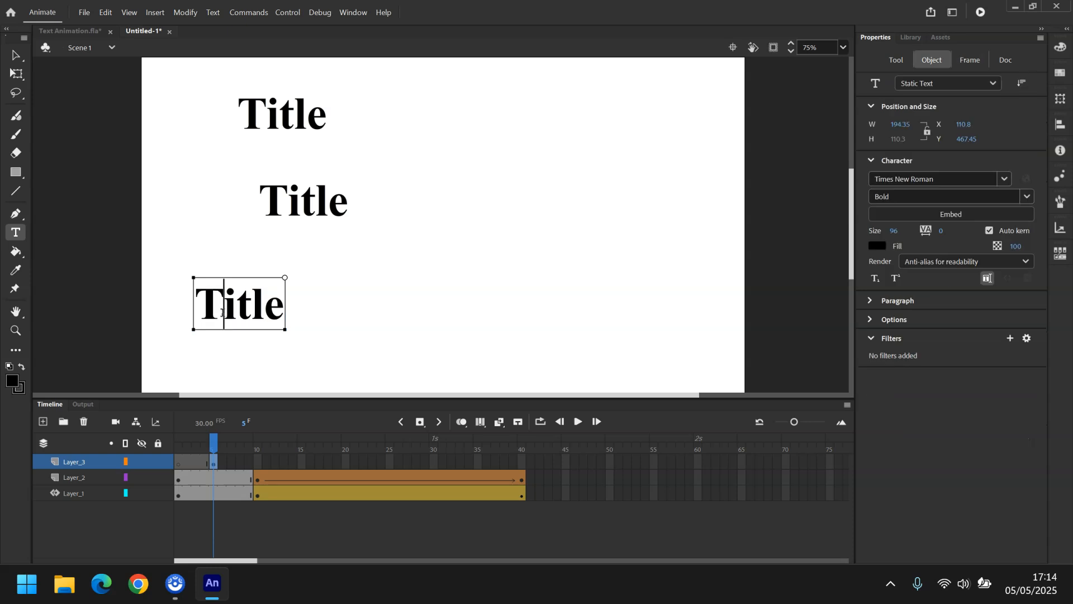
{"action": "key", "text": "Delete"}
{"action": "key", "text": "Delete"}
{"action": "key", "text": "Delete"}
{"action": "key", "text": "Delete"}
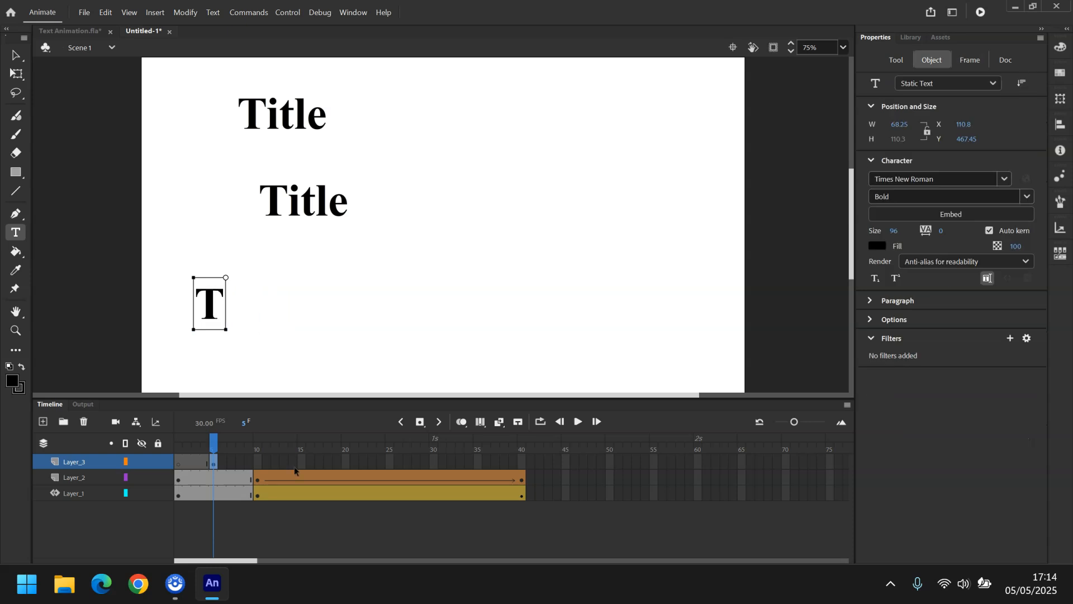
Insert a keyframe at frame 10 on Layer_3 and extend its text to Ti.
{"action": "left_click", "coordinate": [257, 465]}
{"action": "right_click", "coordinate": [257, 464]}
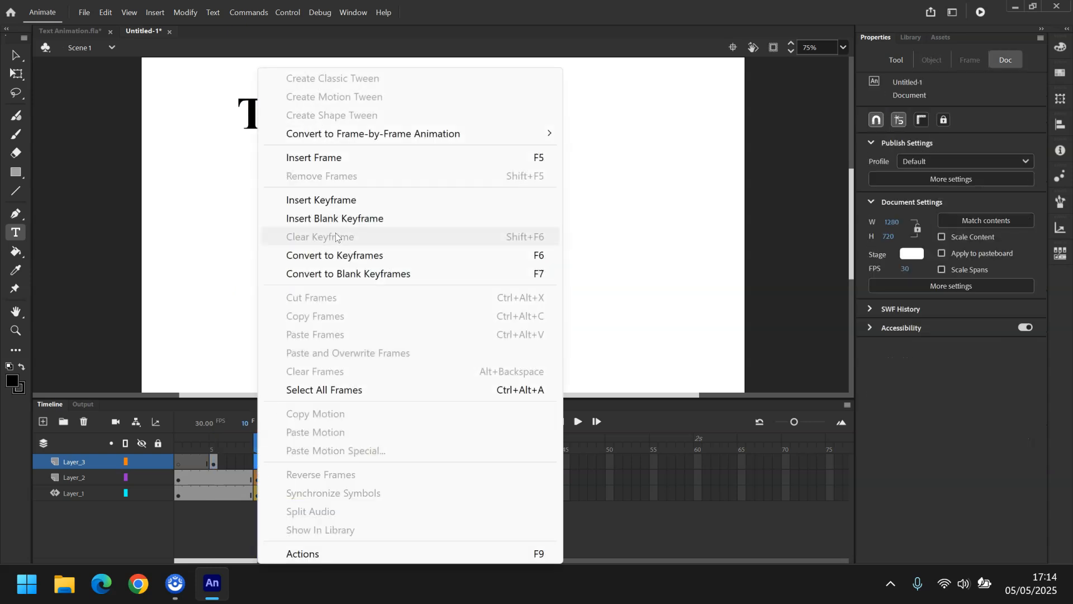
{"action": "left_click", "coordinate": [332, 200]}
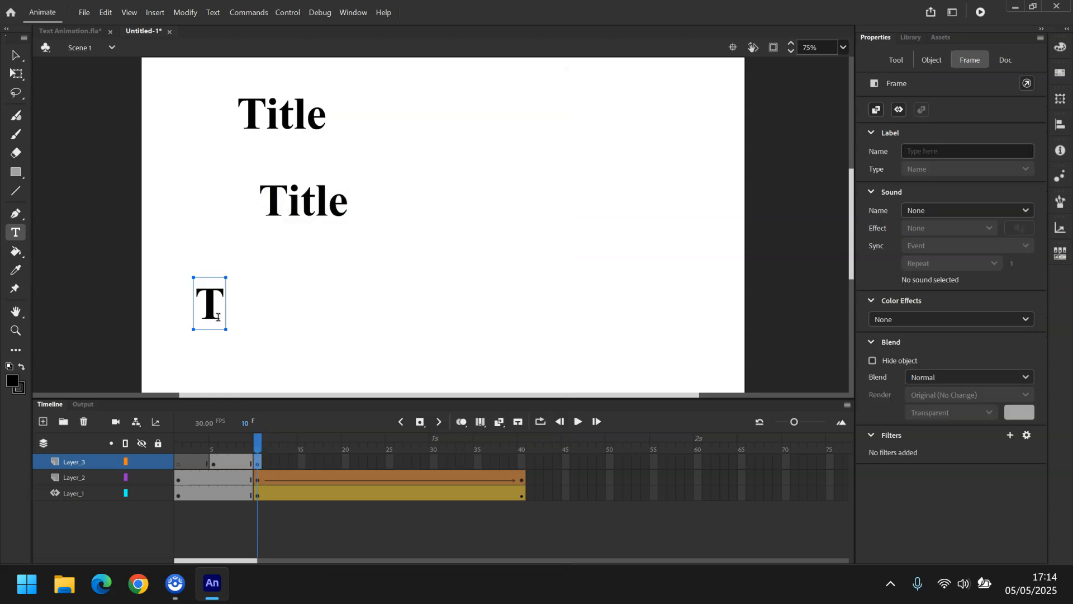
{"action": "left_click", "coordinate": [218, 317]}
{"action": "type", "text": "i"}
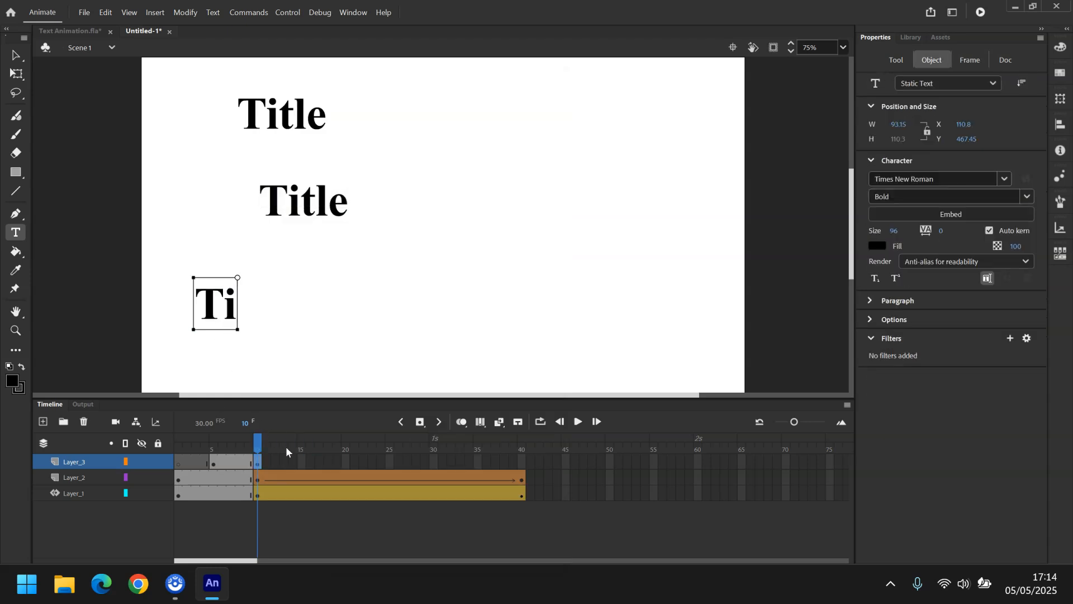
Insert a keyframe at frame 15 on Layer_3 and extend its text to Tit.
{"action": "left_click", "coordinate": [302, 461]}
{"action": "right_click", "coordinate": [303, 462]}
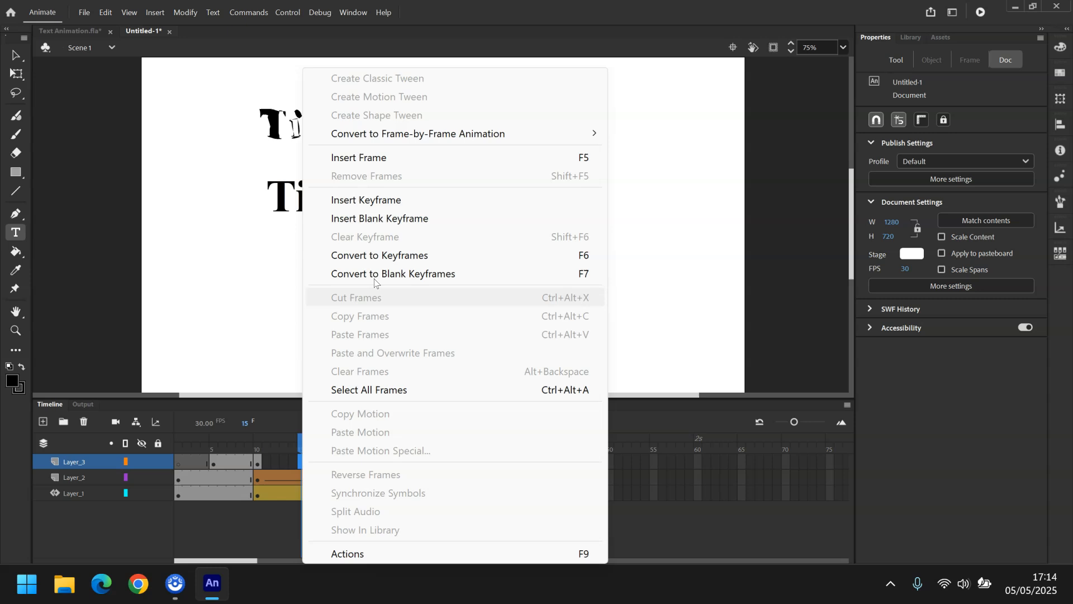
{"action": "left_click", "coordinate": [399, 200]}
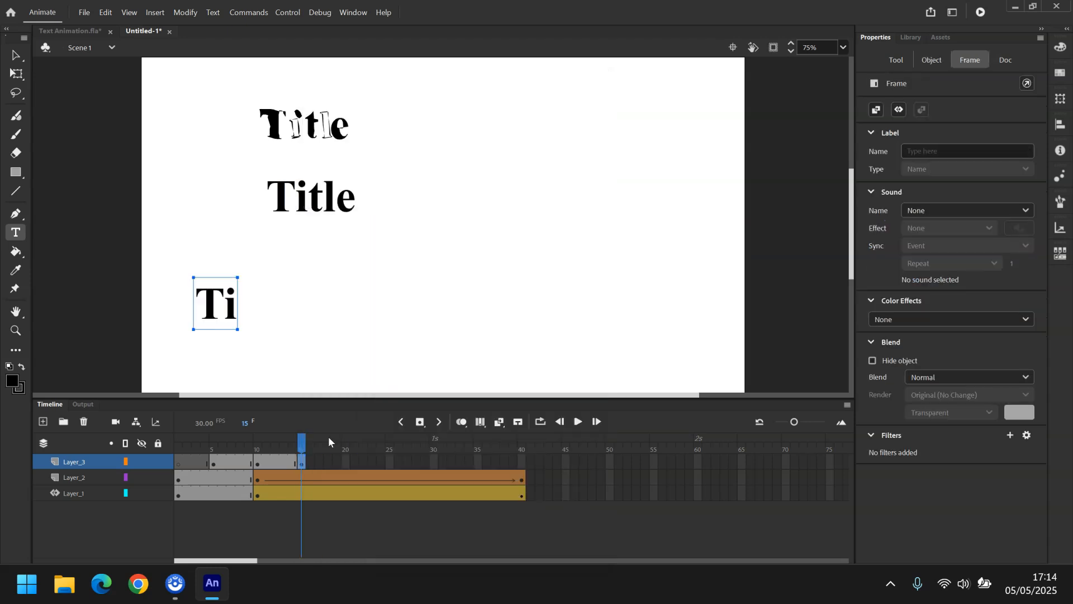
{"action": "left_click", "coordinate": [232, 312]}
{"action": "type", "text": "t"}
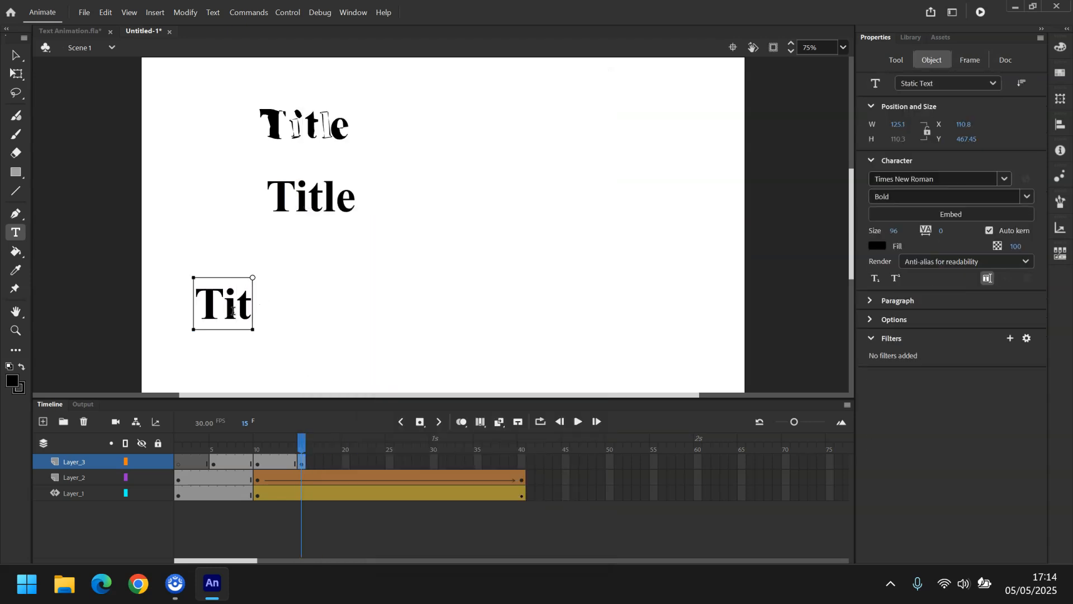
Insert a keyframe at frame 20 on Layer_3 and extend its text to Titl.
{"action": "left_click", "coordinate": [342, 461]}
{"action": "right_click", "coordinate": [342, 461]}
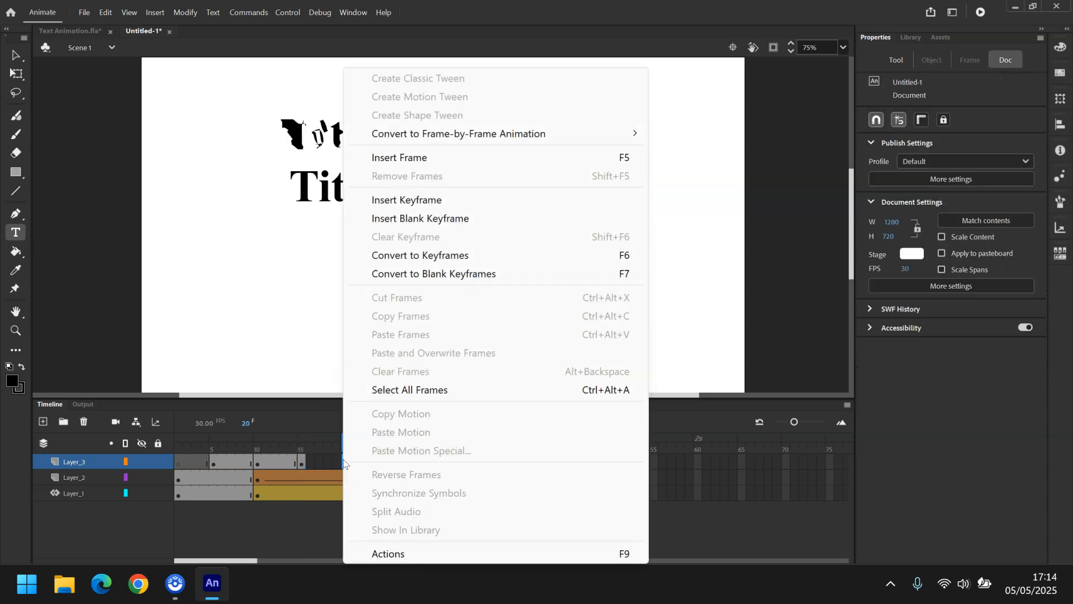
{"action": "left_click", "coordinate": [428, 208]}
{"action": "left_click", "coordinate": [249, 307]}
{"action": "type", "text": "l"}
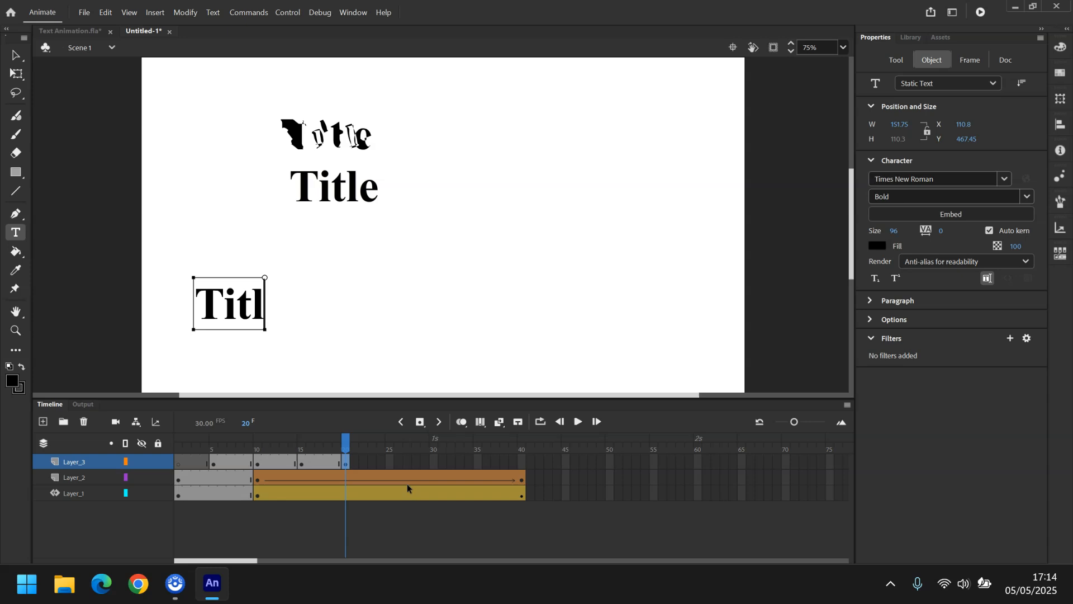
Insert a keyframe at frame 25 on Layer_3 and complete its text as Title.
{"action": "left_click", "coordinate": [388, 462]}
{"action": "right_click", "coordinate": [389, 462]}
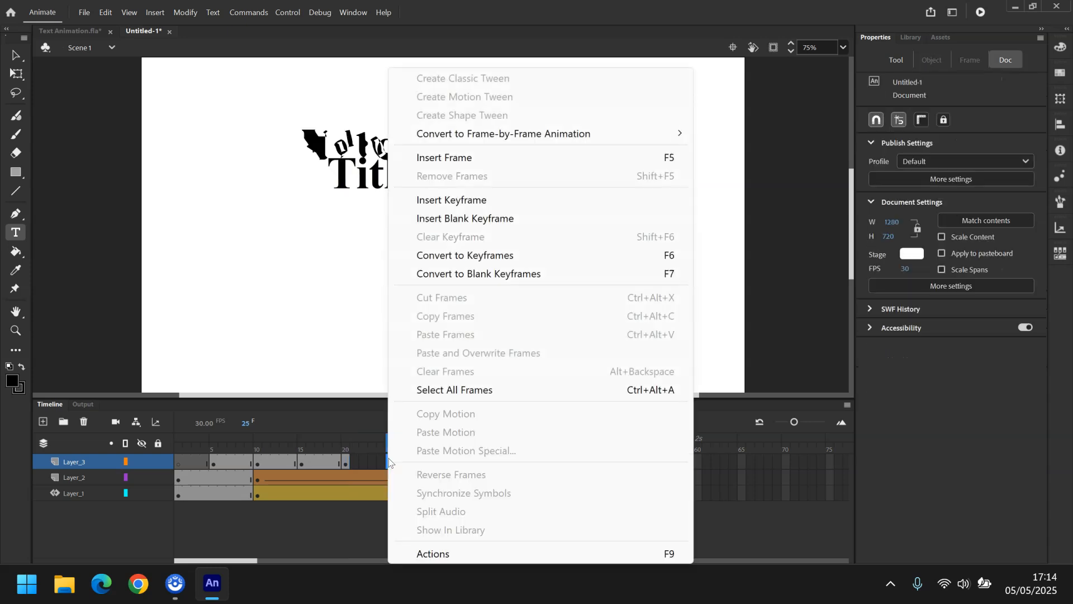
{"action": "left_click", "coordinate": [492, 199]}
{"action": "left_click", "coordinate": [266, 305]}
{"action": "type", "text": "e"}
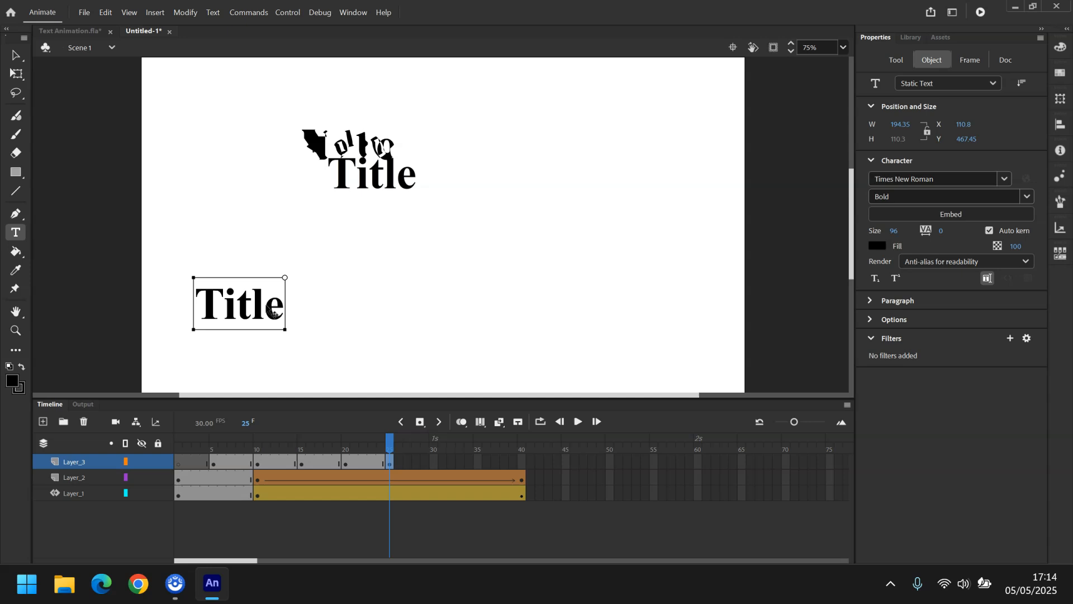
Insert a frame at frame 40 on Layer_3 to extend it to the end.
{"action": "left_click", "coordinate": [522, 461]}
{"action": "right_click", "coordinate": [522, 462]}
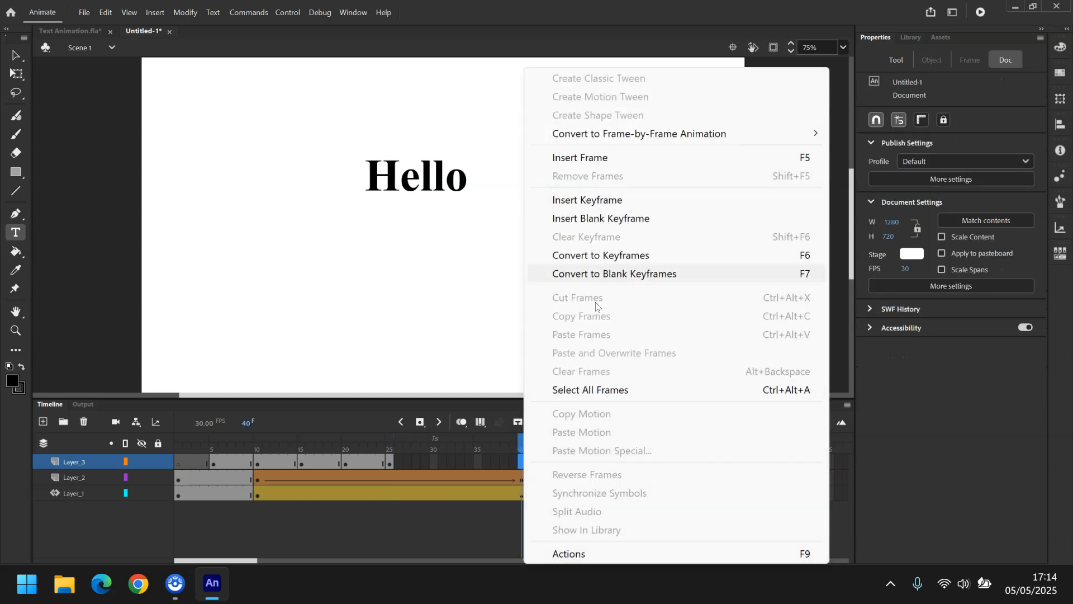
{"action": "left_click", "coordinate": [592, 159]}
Enable looping over frames 1 to 40 and play the animation.
{"action": "left_click", "coordinate": [540, 422]}
{"action": "left_click_drag", "start_coordinate": [502, 439], "coordinate": [178, 439]}
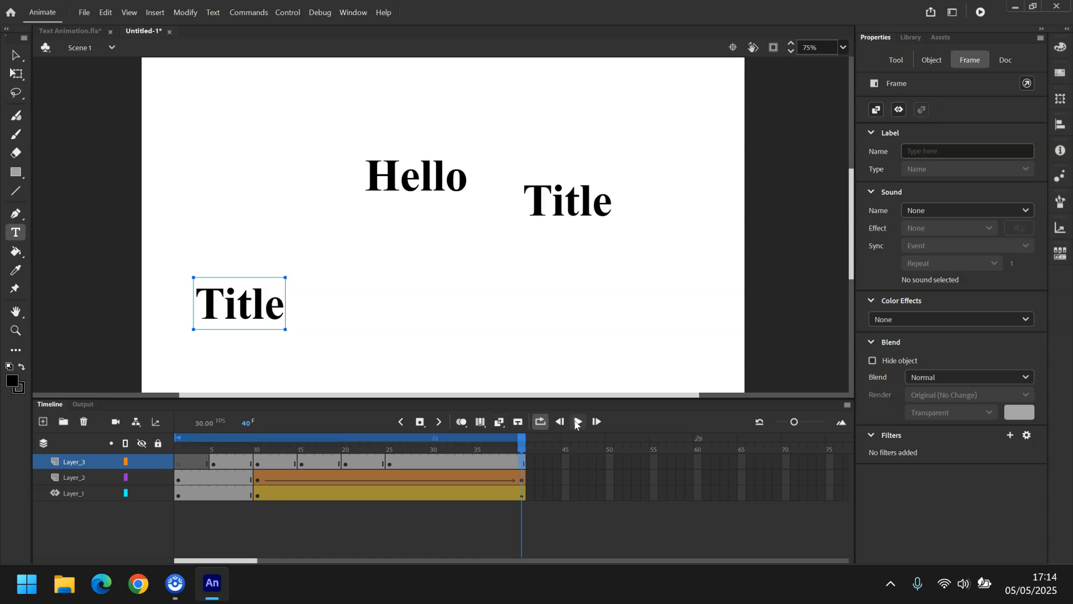
{"action": "left_click", "coordinate": [577, 422]}
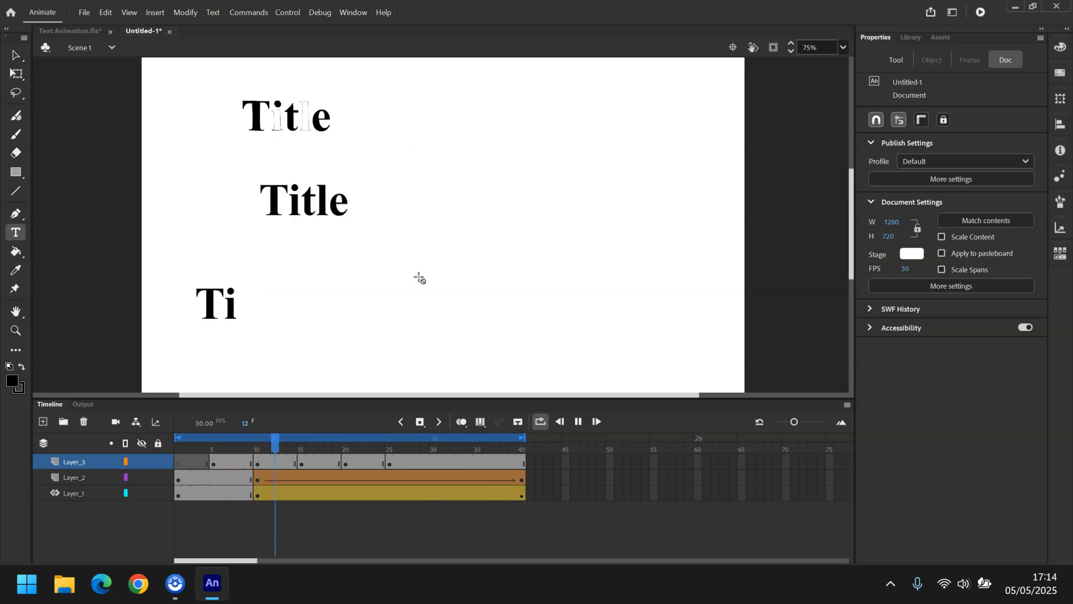